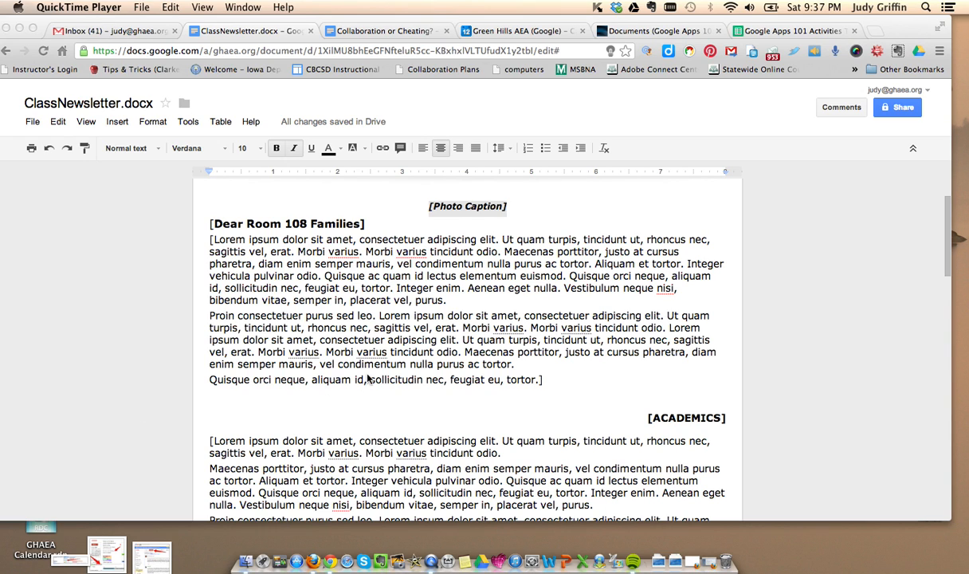
scroll(534, 295, "up", 3)
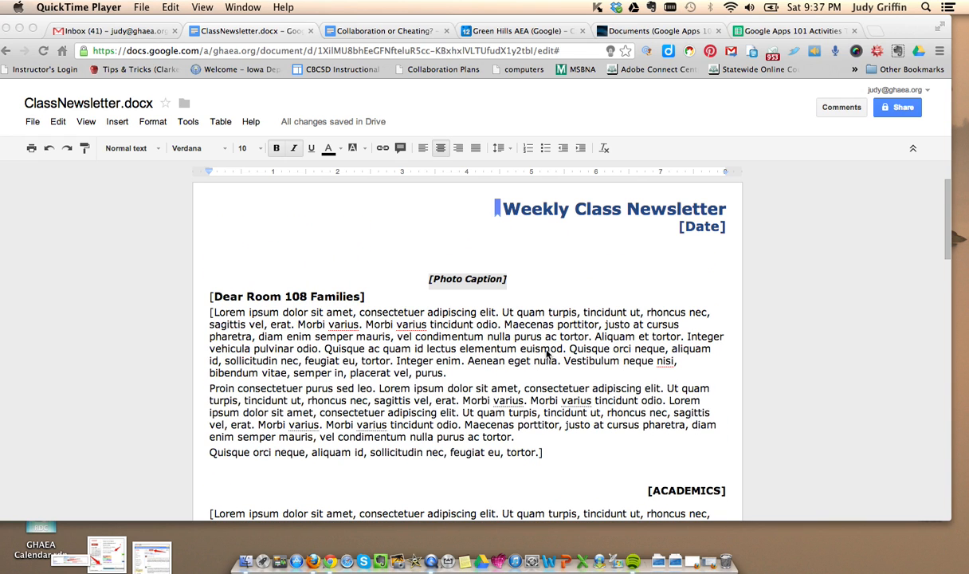
scroll(547, 355, "down", 4)
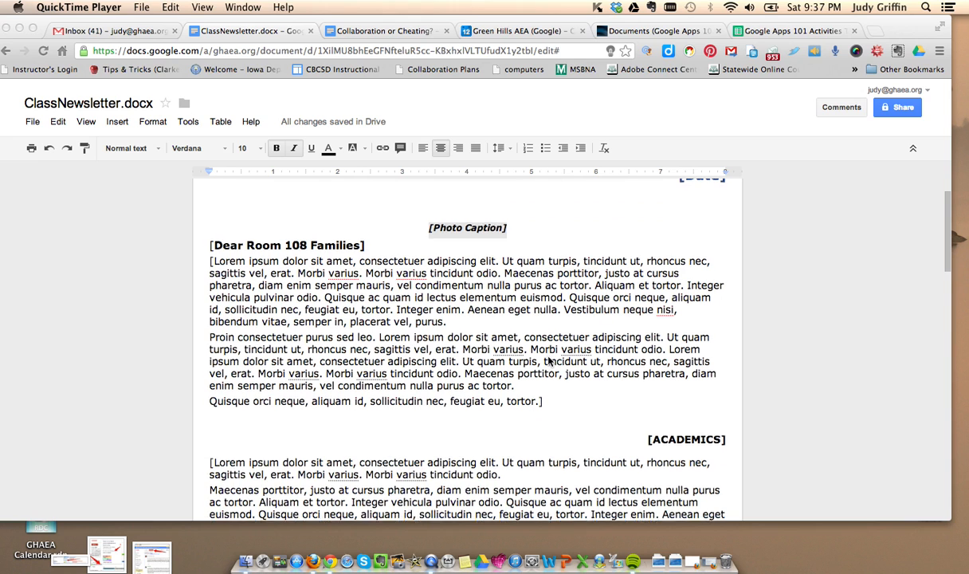
scroll(548, 361, "up", 4)
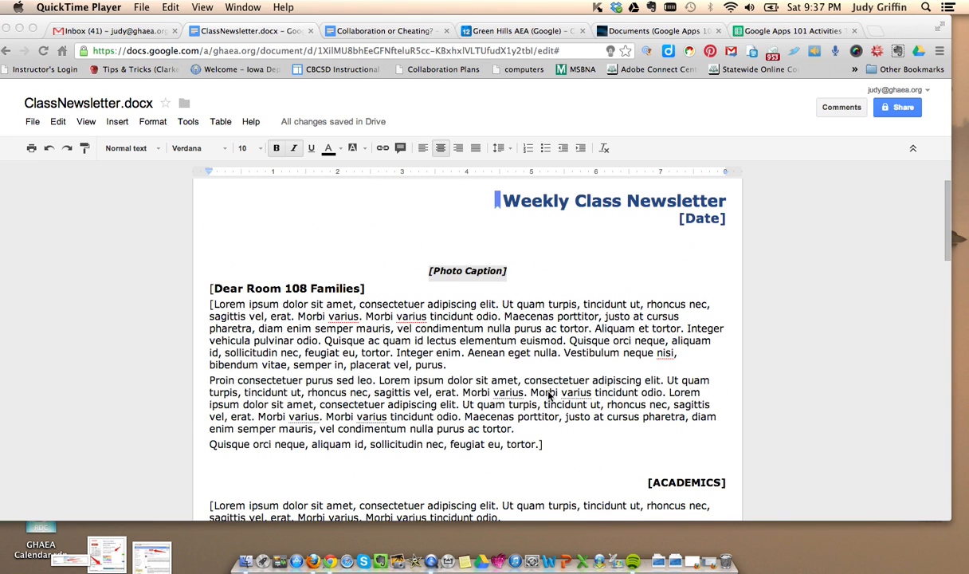
scroll(414, 358, "down", 2)
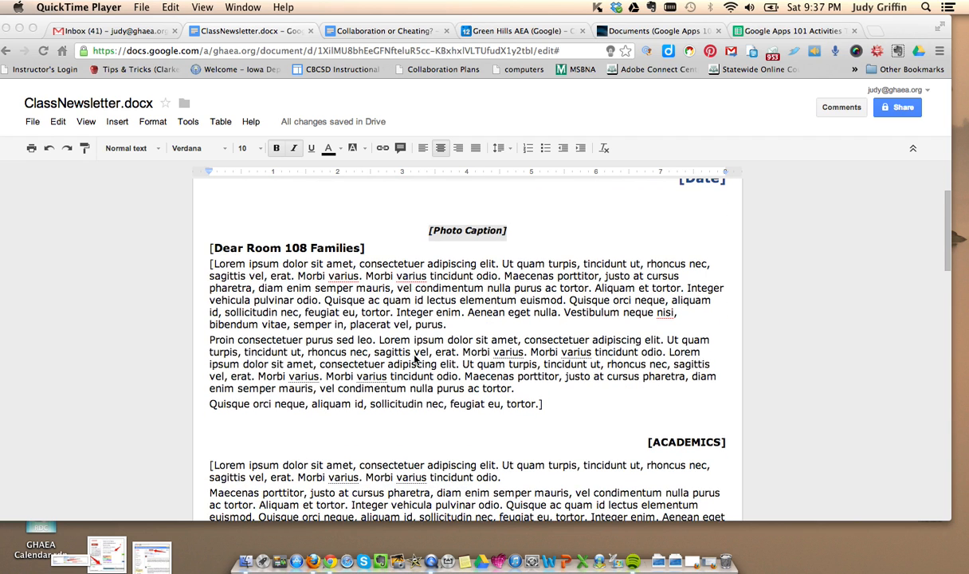
Insert the screenshot image from the desktop by upload on the blank line above the photo caption, and delete it again.
scroll(471, 229, "up", 2)
left_click(457, 247)
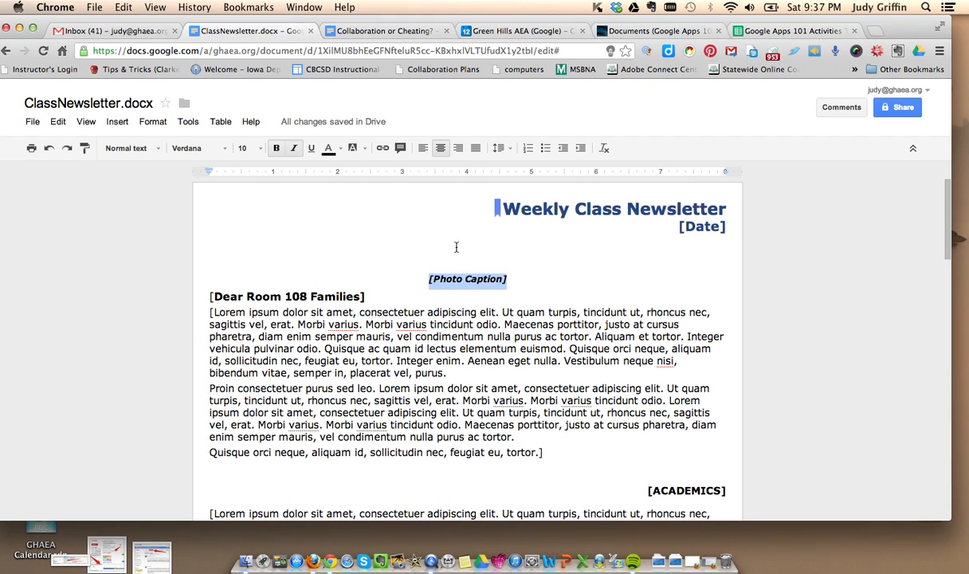
left_click(468, 255)
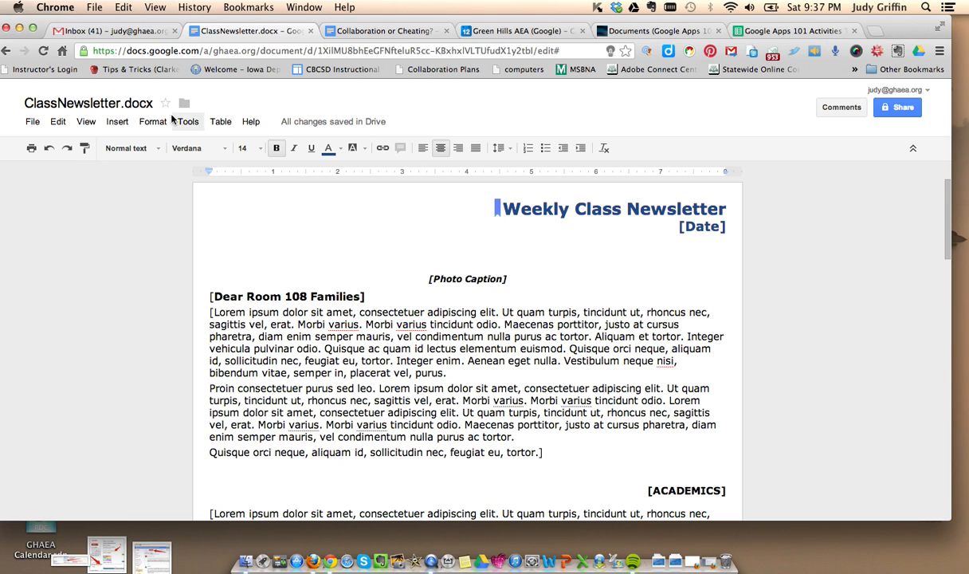
left_click(118, 122)
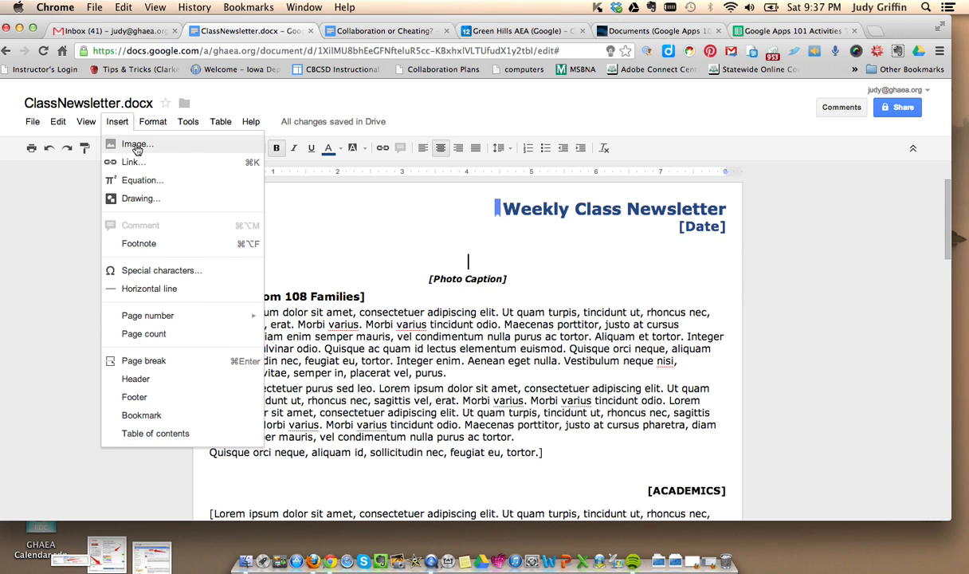
left_click(135, 144)
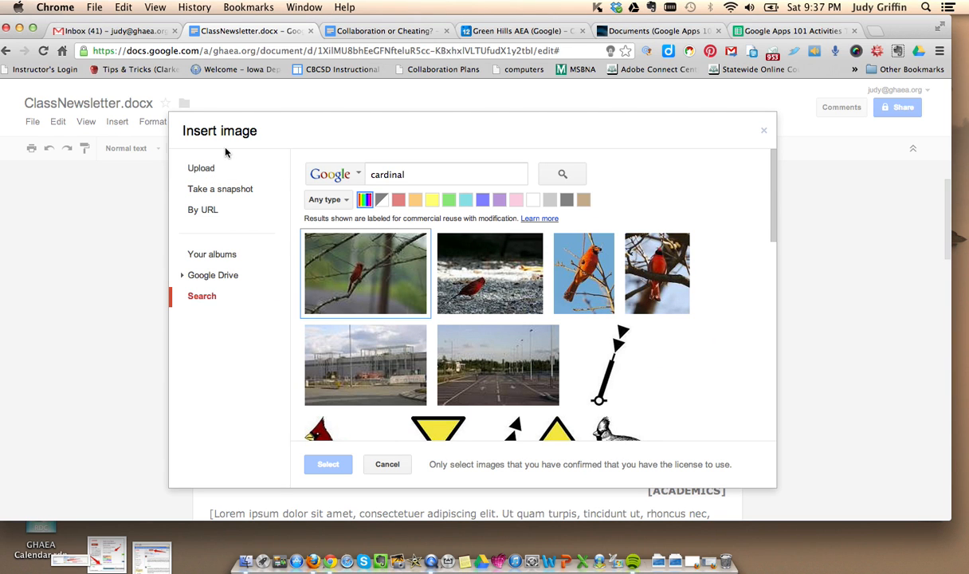
left_click(206, 169)
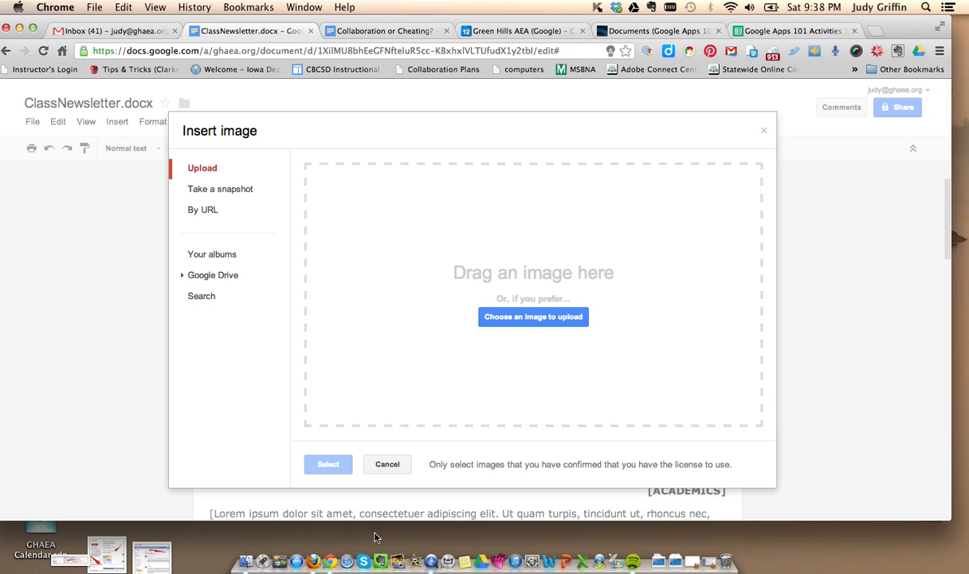
left_click_drag(155, 548, 433, 363)
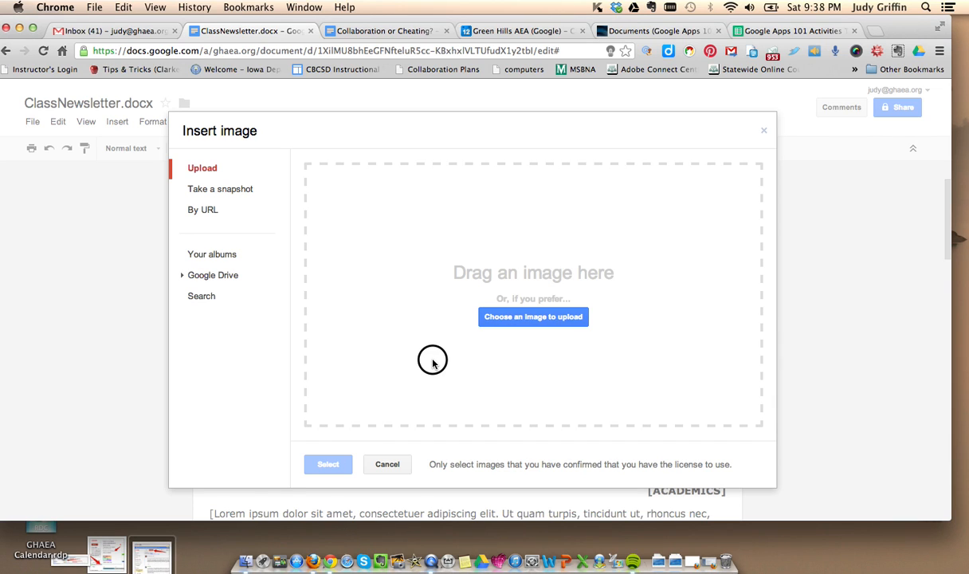
left_click_drag(154, 555, 374, 395)
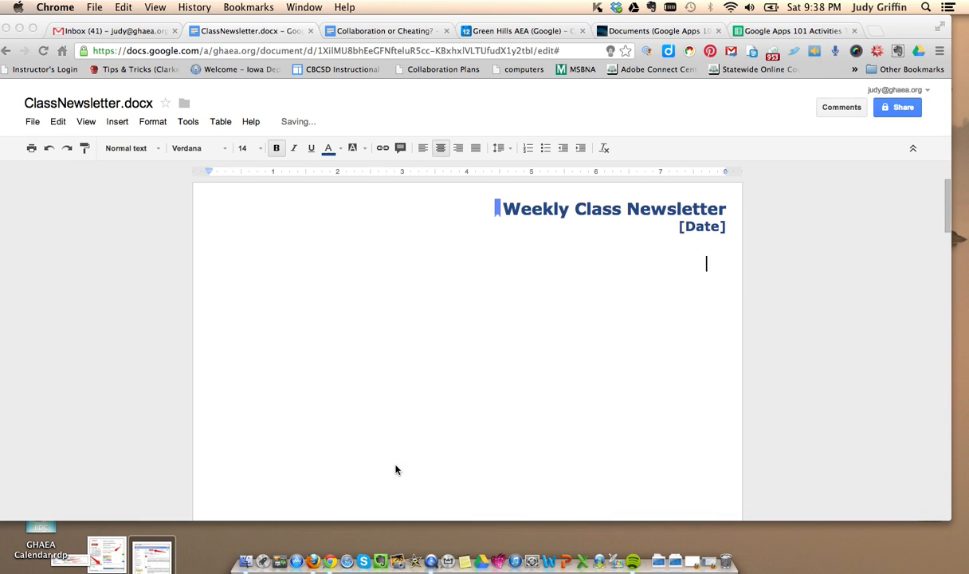
left_click(453, 344)
key("BackSpace")
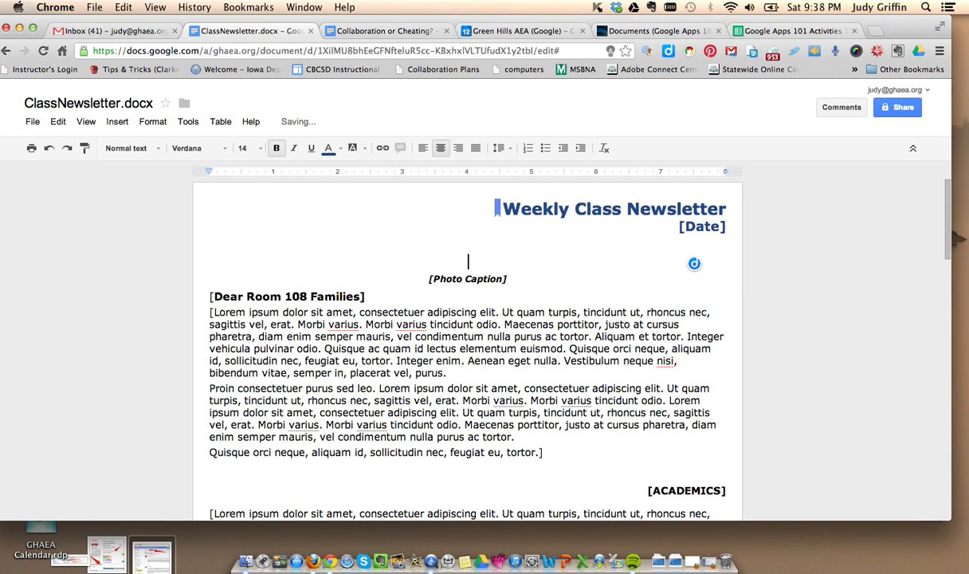
Upload the photo IMG_0002 from the computer's photo library and insert it above the photo caption.
left_click(114, 124)
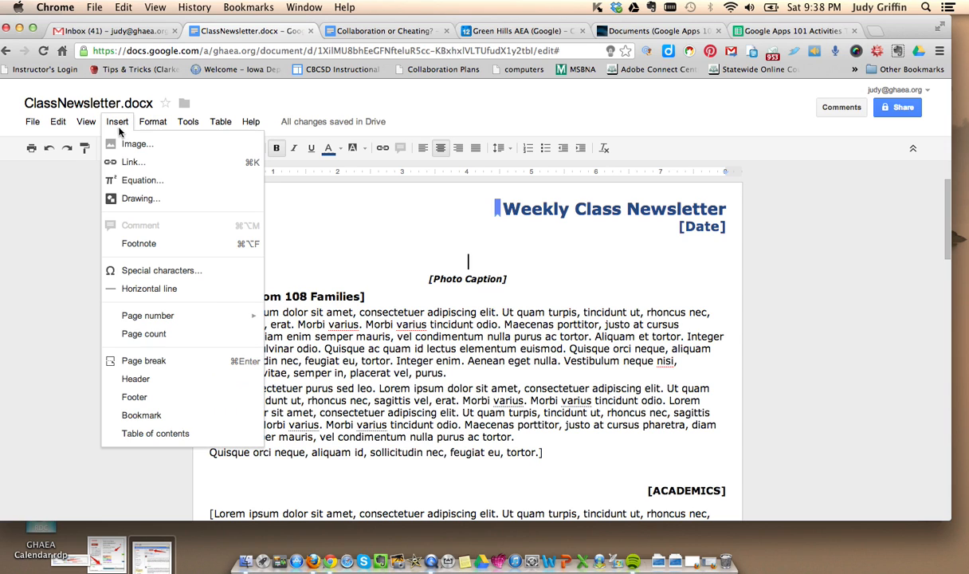
left_click(123, 142)
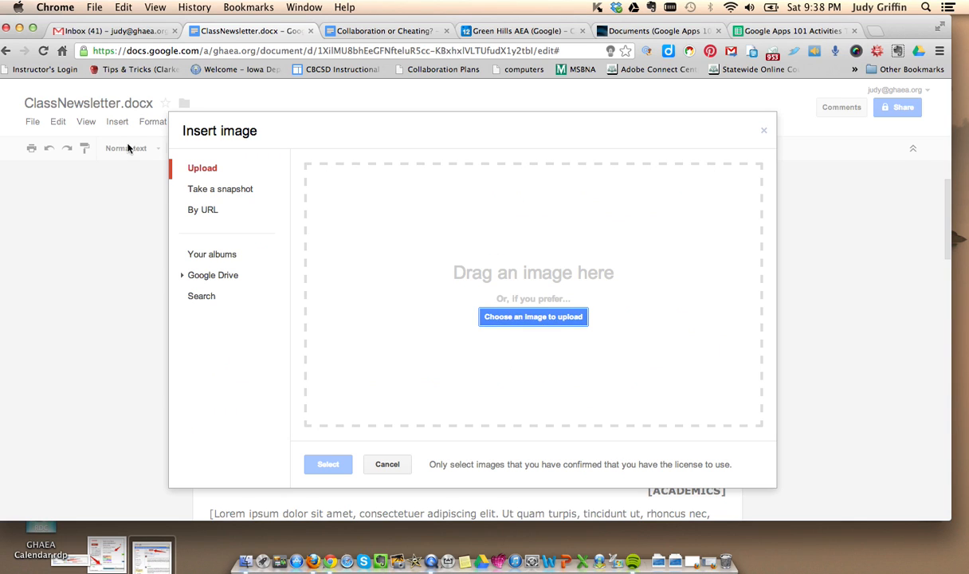
left_click(558, 317)
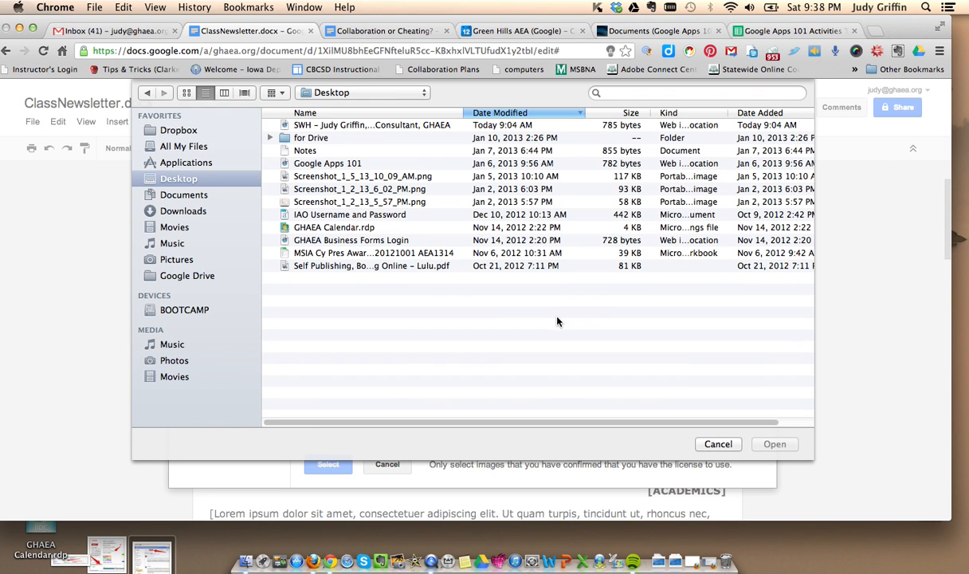
left_click(174, 361)
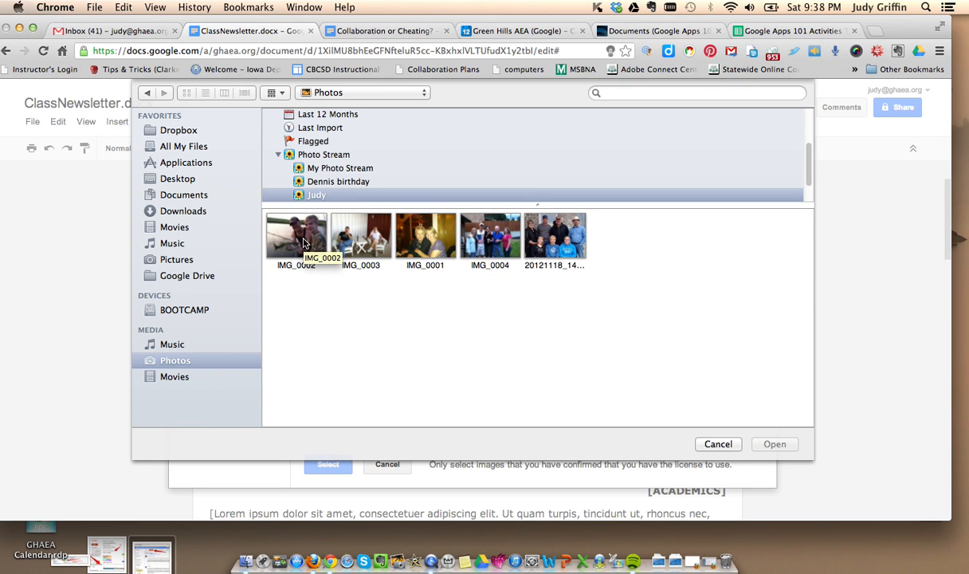
left_click(303, 243)
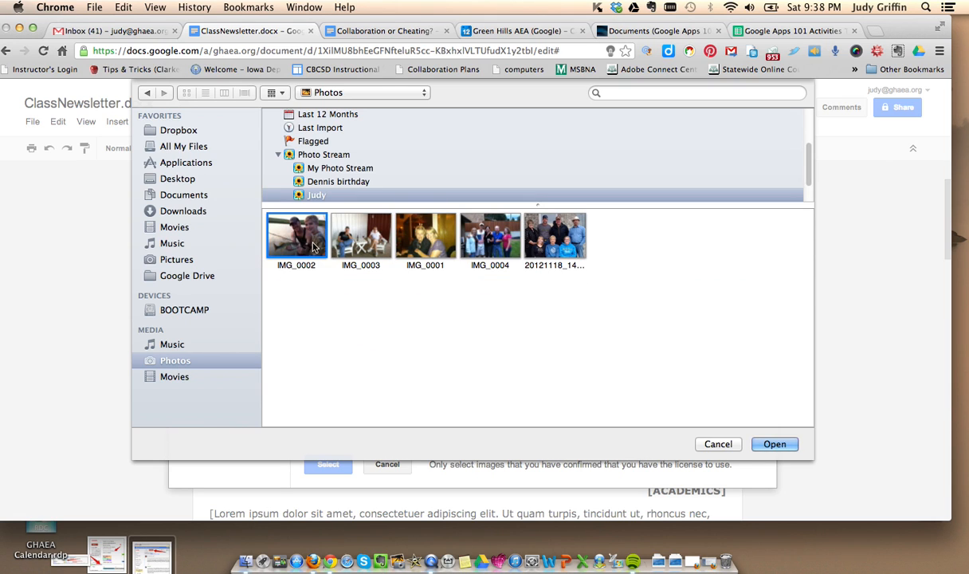
left_click(767, 445)
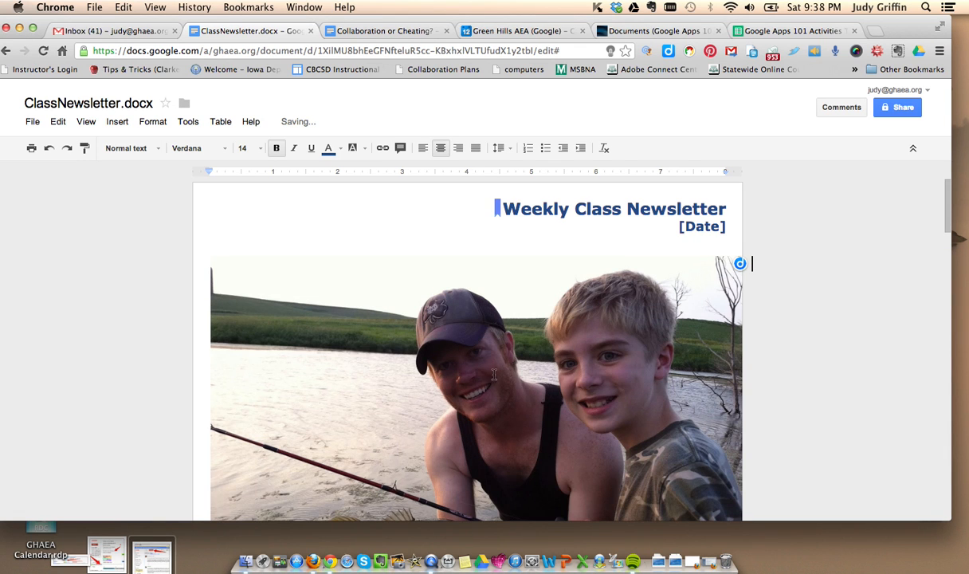
Shrink the inserted fishing photo proportionally to about 3 inches wide and deselect it.
left_click(476, 350)
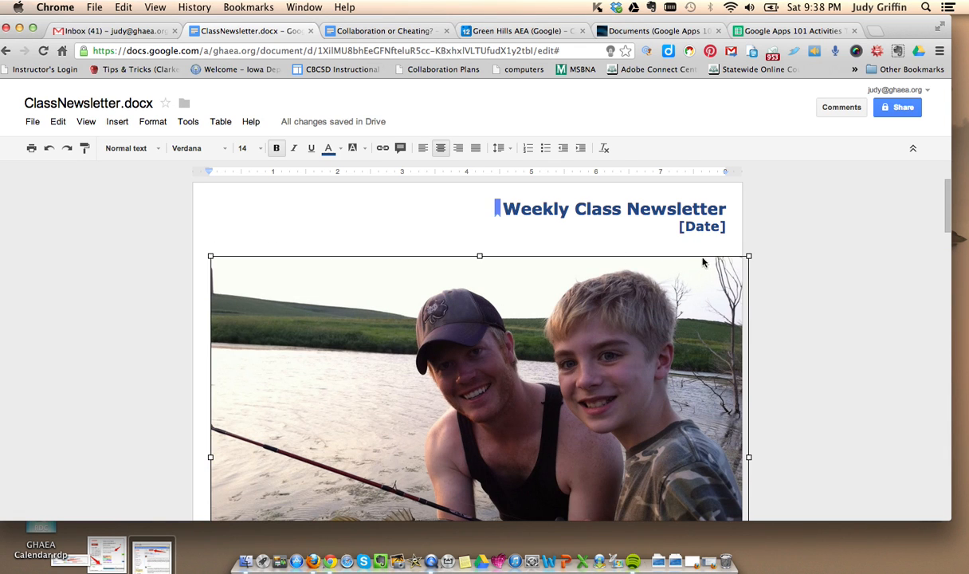
left_click_drag(748, 255, 550, 402)
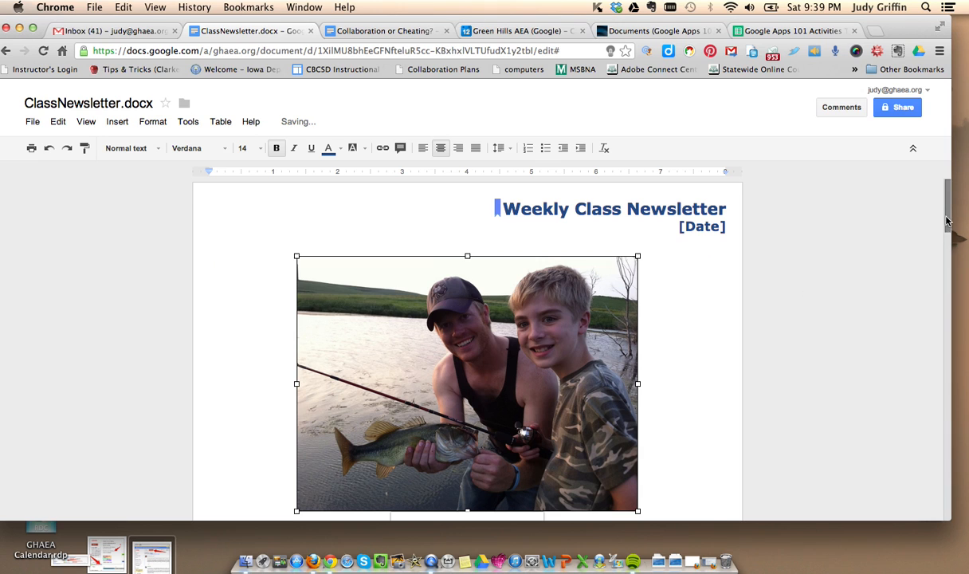
scroll(946, 221, "down", 3)
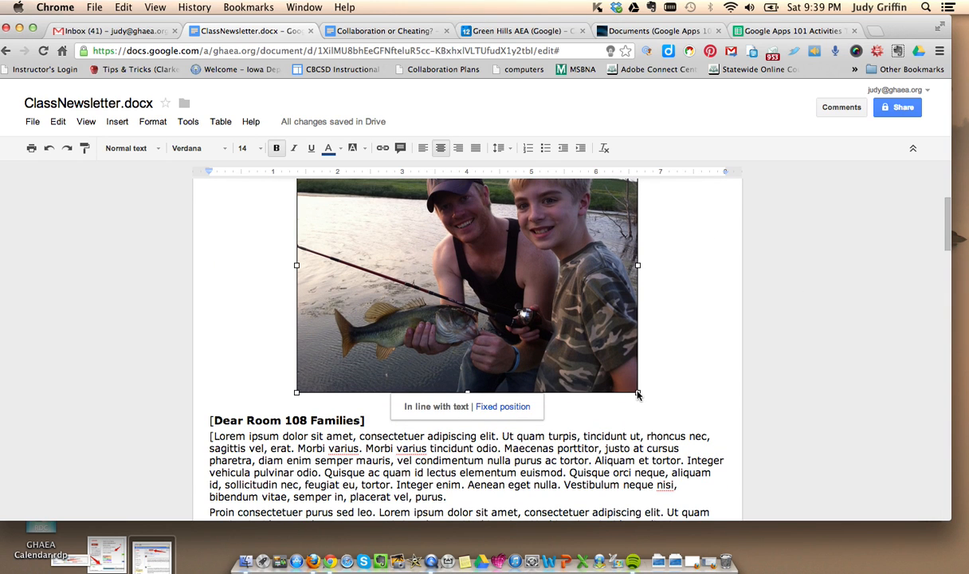
left_click_drag(636, 392, 566, 285)
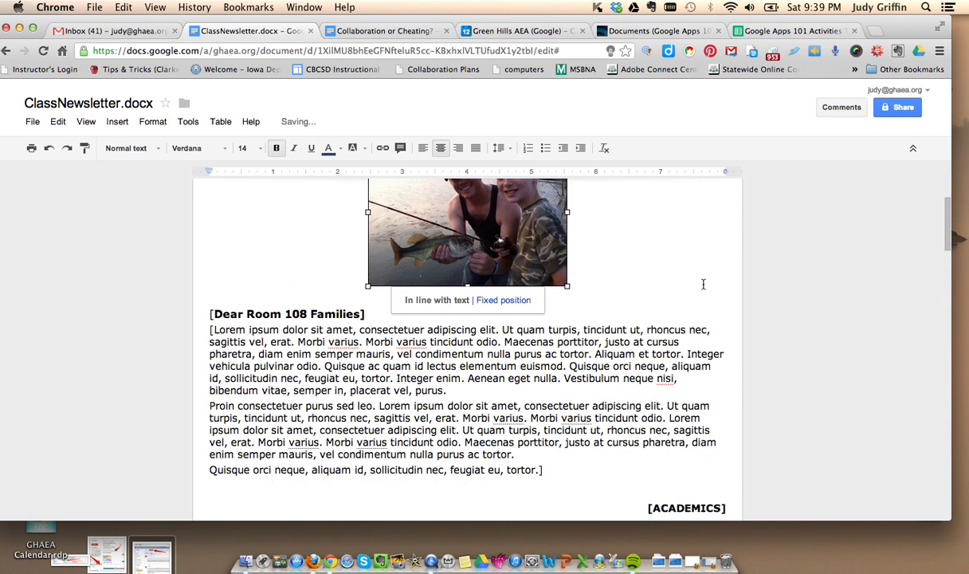
scroll(488, 284, "up", 3)
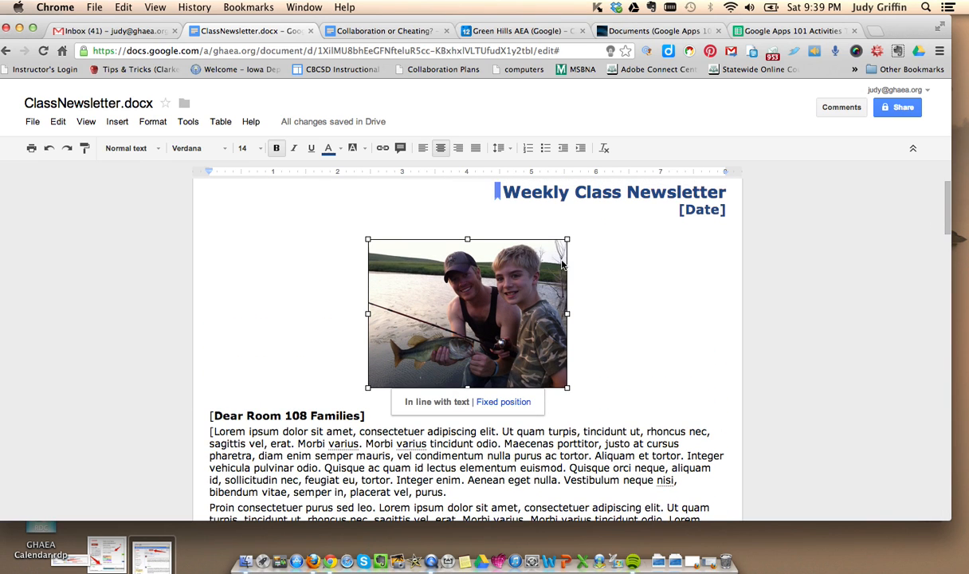
left_click(609, 276)
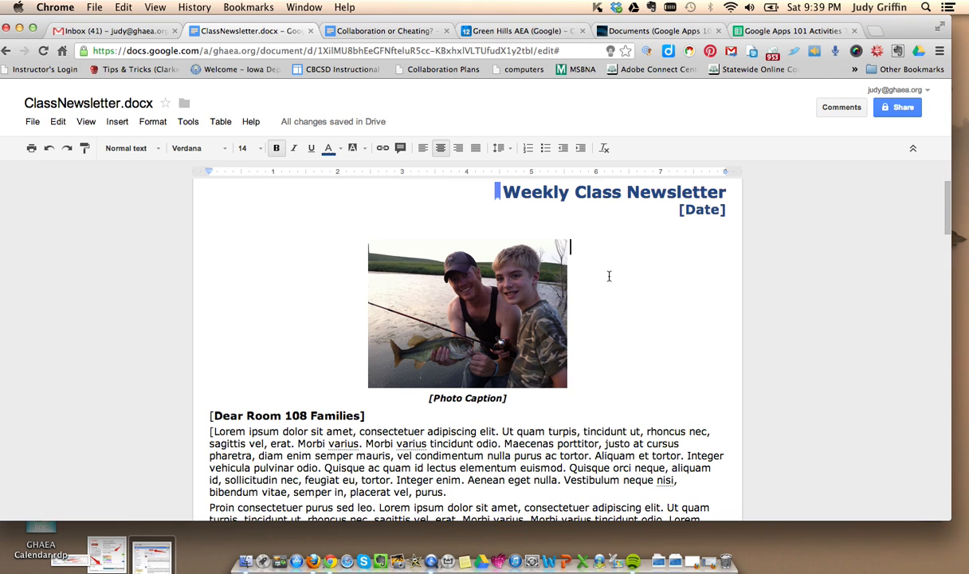
Insert PikesPeak.jpg from the recent Google Drive images at the end of the first paragraph under "Dear Room 108 Families".
scroll(640, 377, "down", 3)
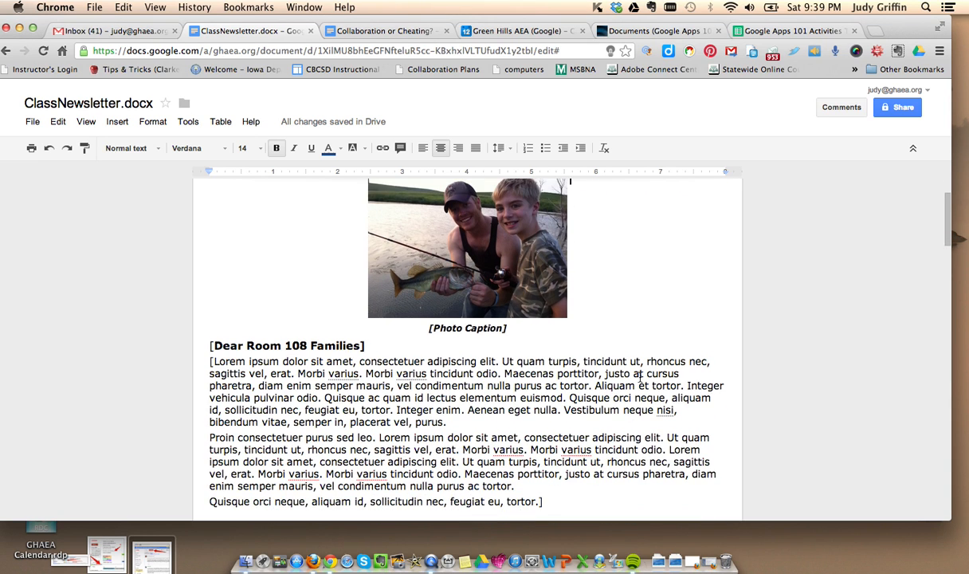
left_click(523, 338)
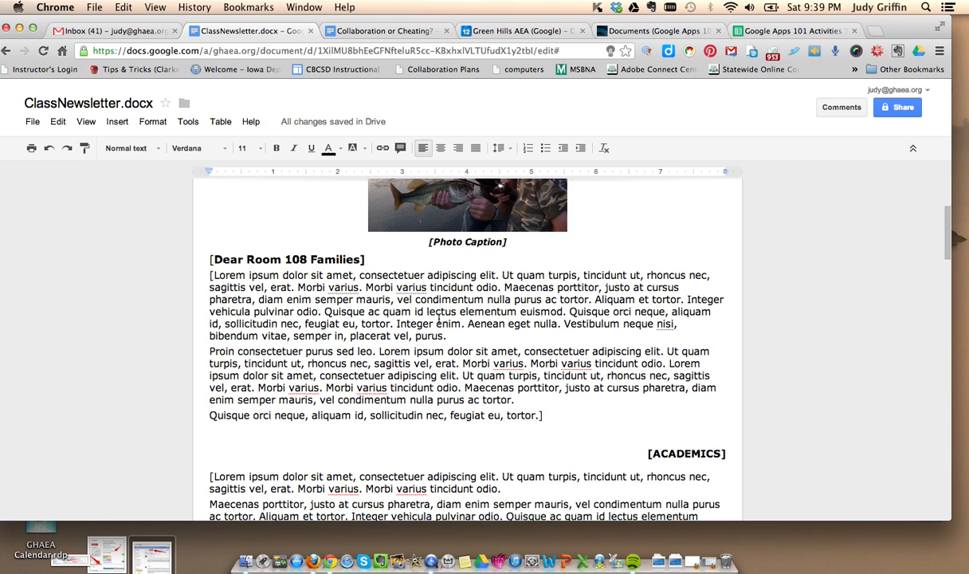
left_click(116, 123)
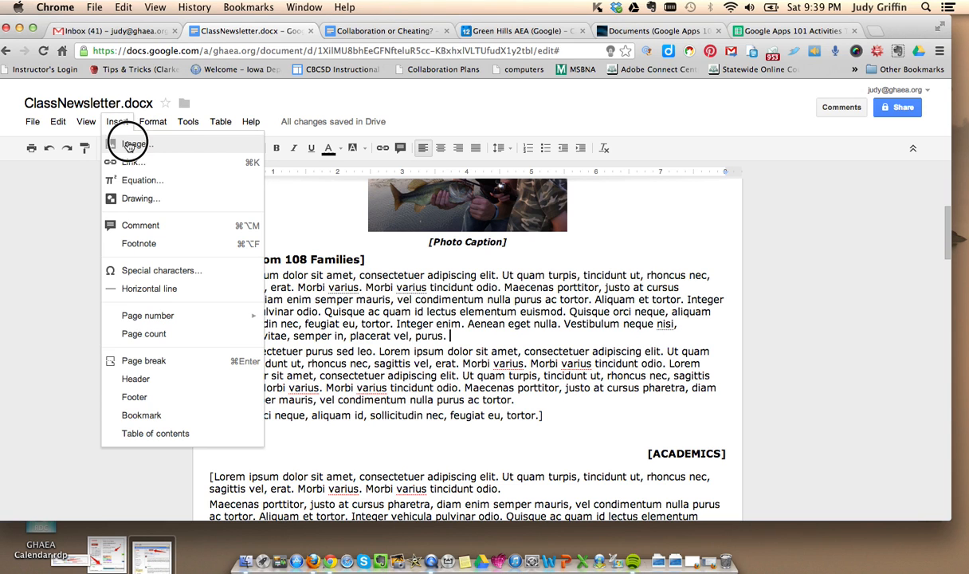
left_click(128, 144)
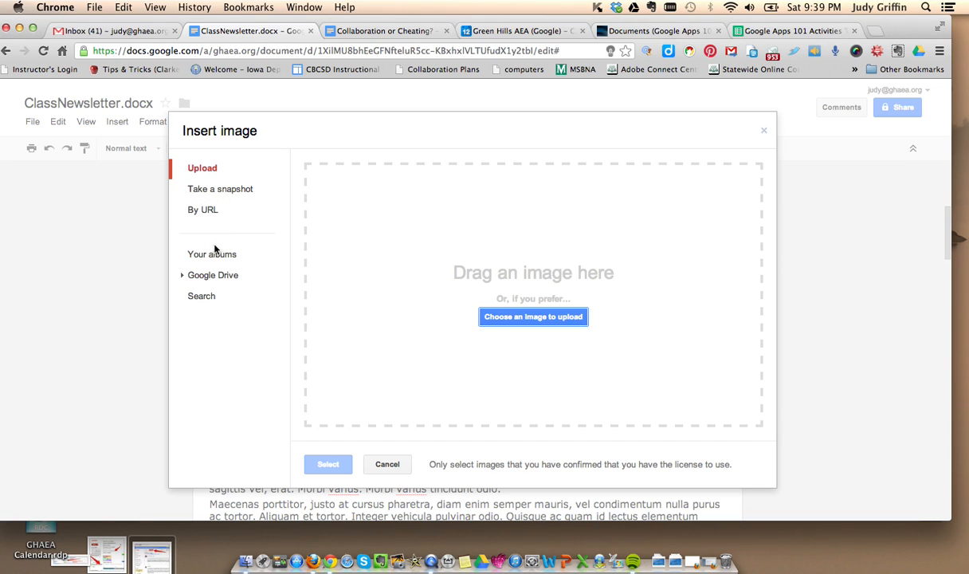
left_click(183, 276)
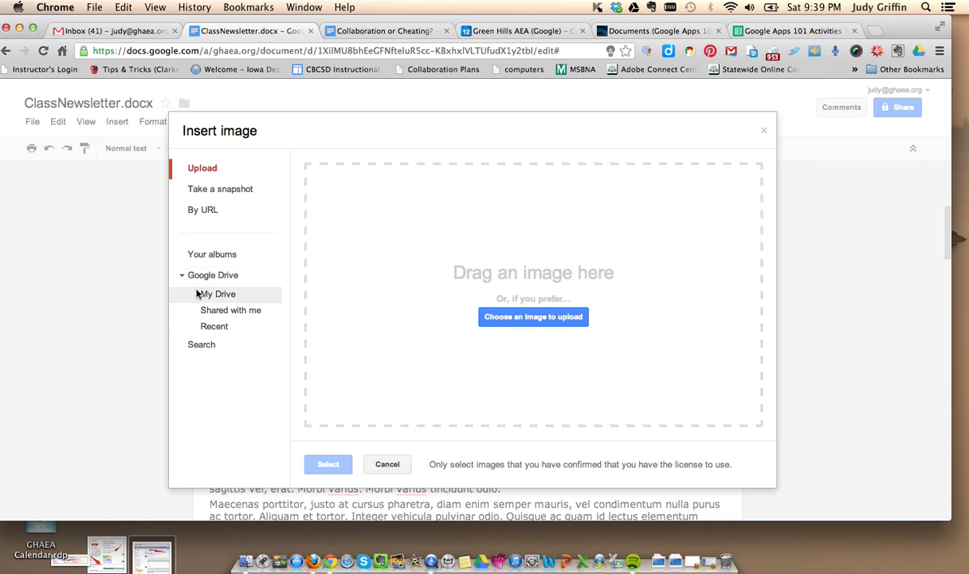
left_click(224, 330)
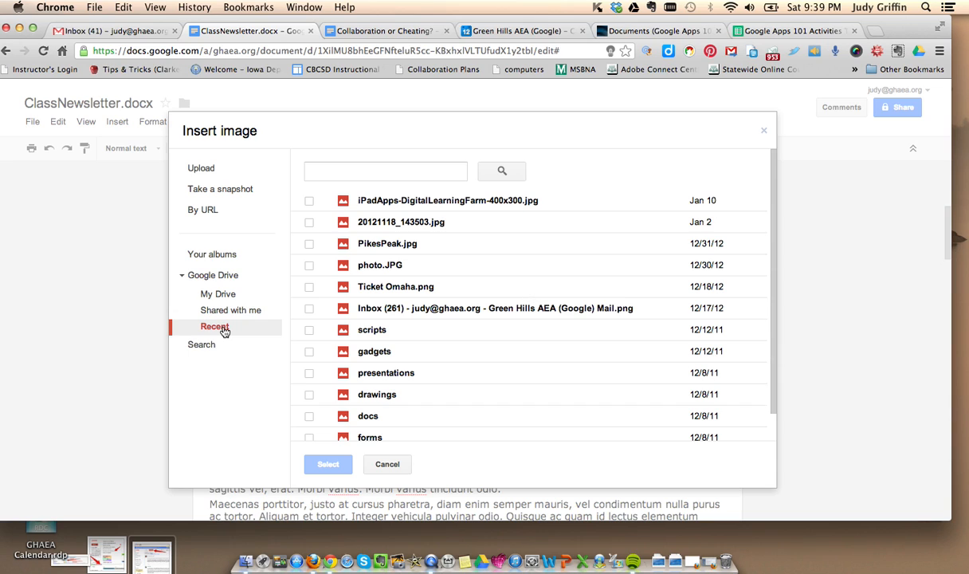
left_click(392, 249)
left_click(338, 465)
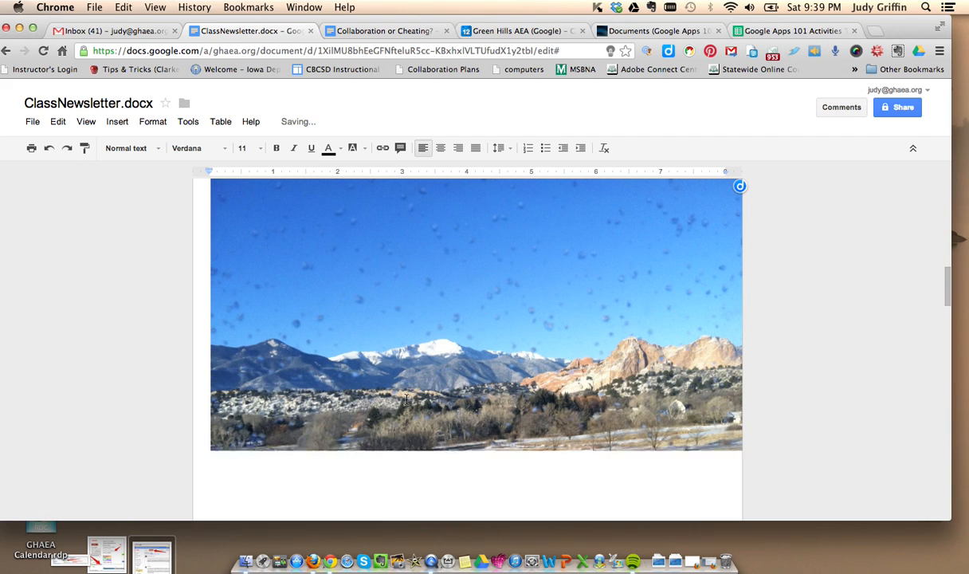
Shrink the inserted mountain picture proportionally to about 2.5 inches wide.
left_click(515, 346)
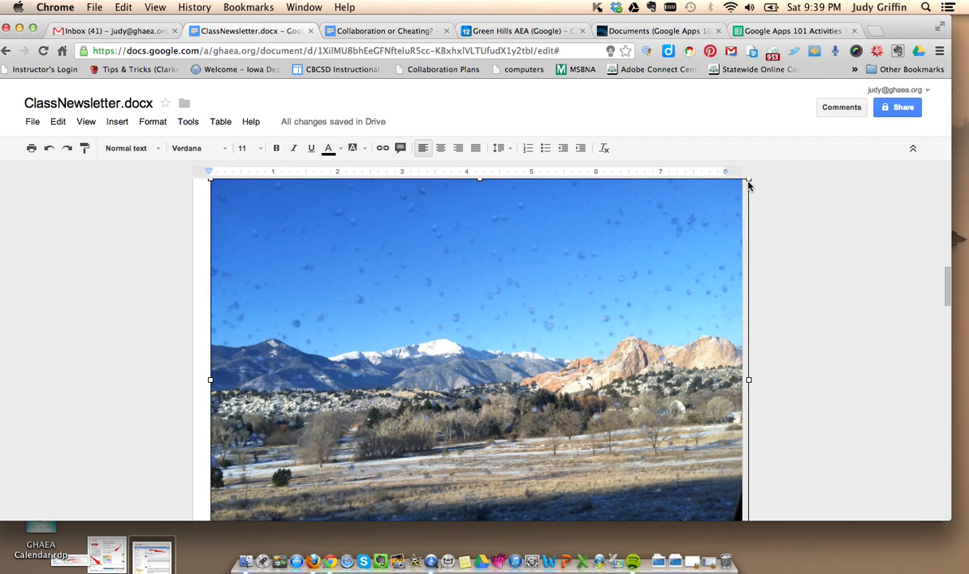
left_click_drag(750, 180, 523, 396)
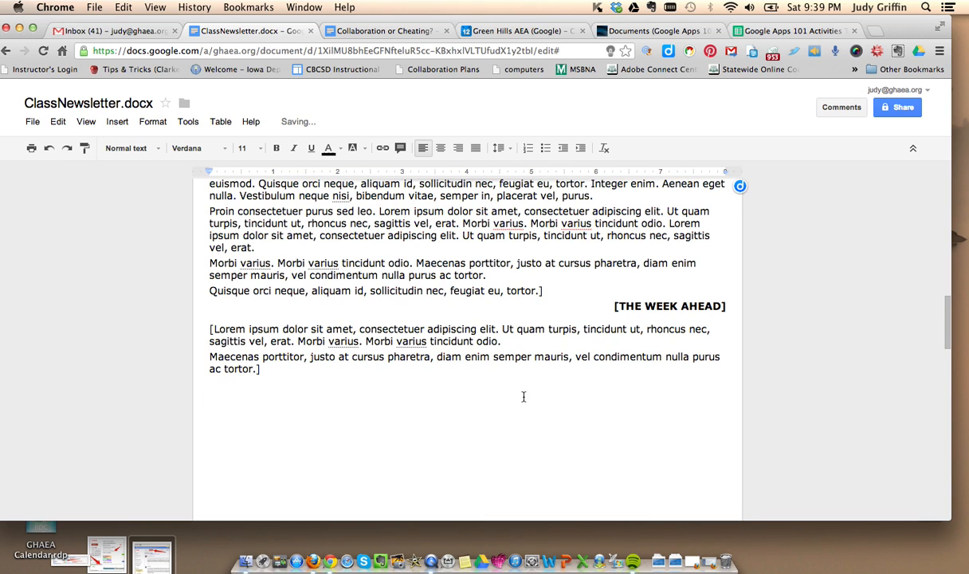
left_click_drag(947, 339, 947, 265)
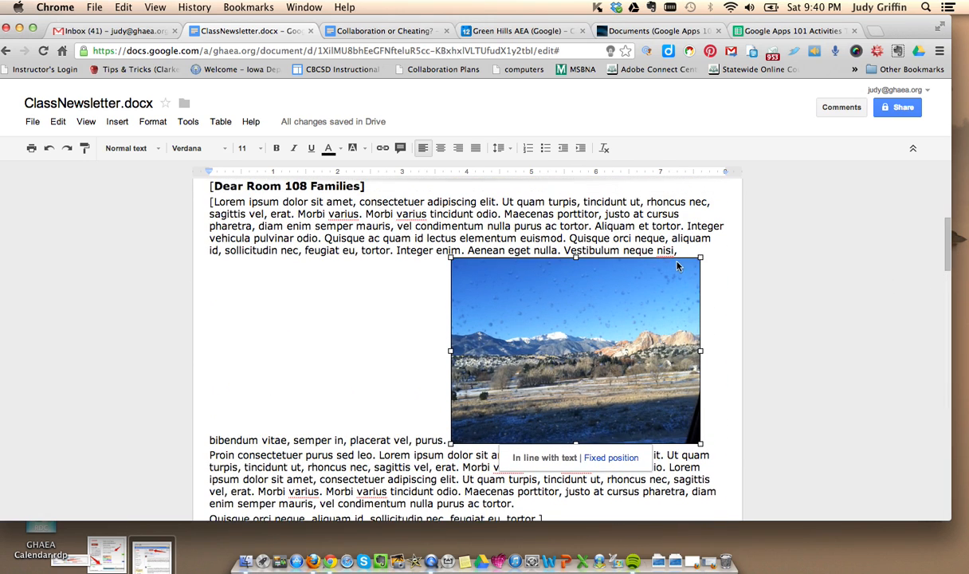
left_click_drag(699, 257, 604, 329)
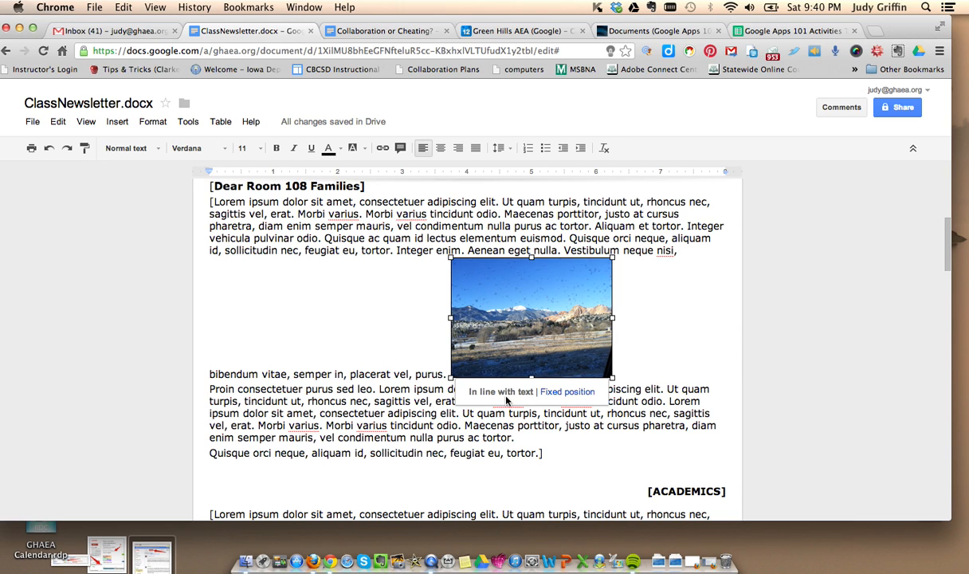
Give the mountain picture a fixed position and place it at the right margin beside the "Dear Room 108 Families" paragraphs, then deselect it.
left_click(567, 392)
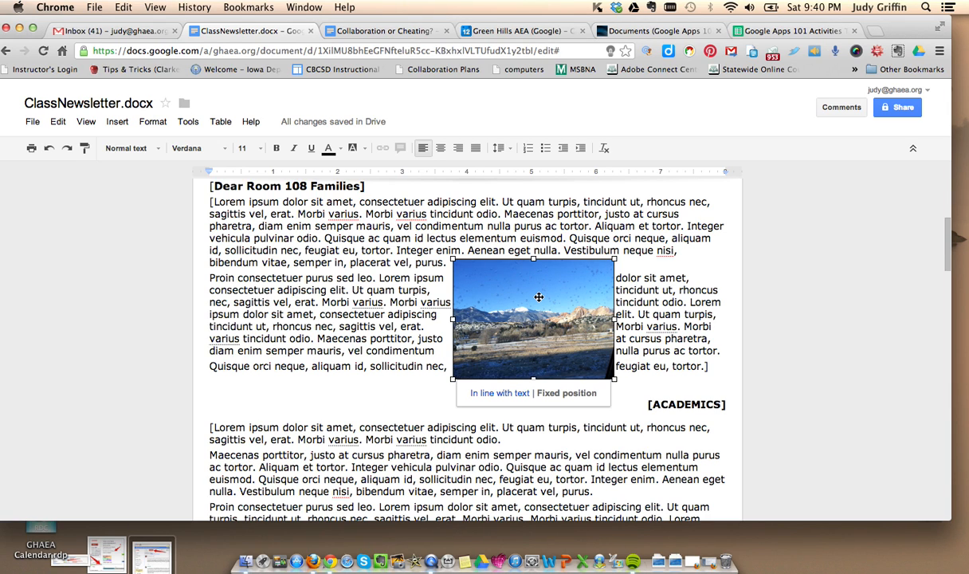
left_click_drag(518, 285, 300, 249)
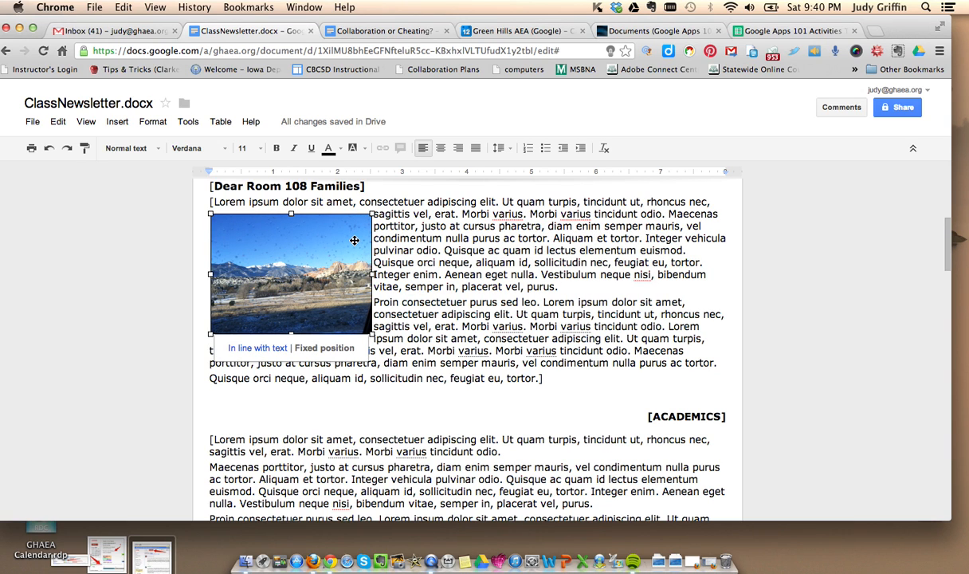
left_click_drag(345, 251, 697, 265)
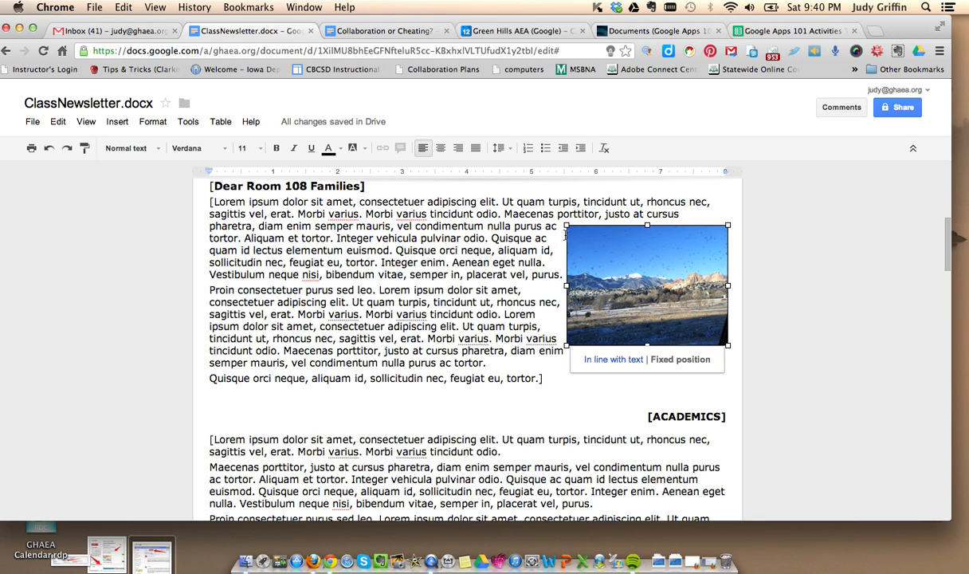
left_click(510, 249)
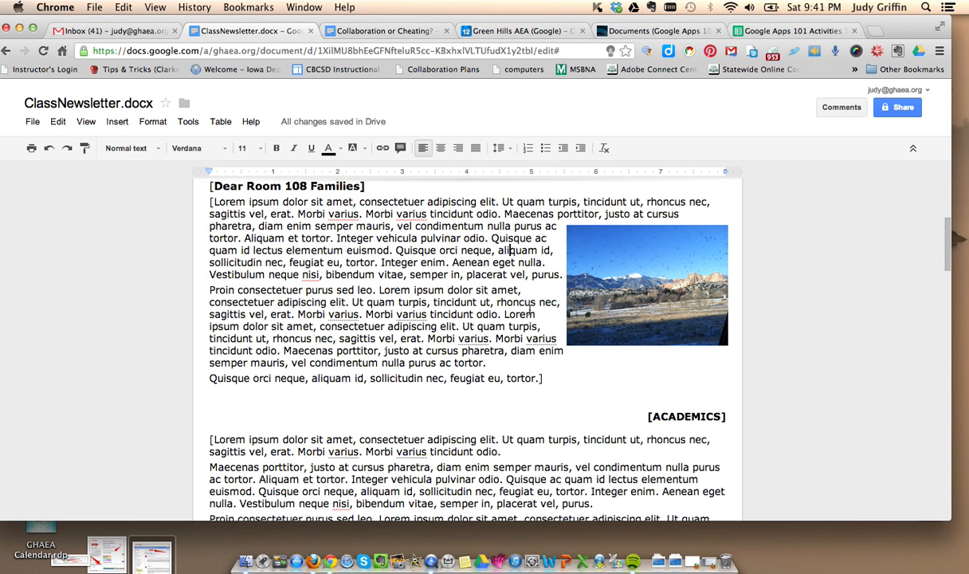
Open the image search for inserting a picture before "euismod" in the second paragraph under ACADEMICS.
scroll(465, 313, "down", 5)
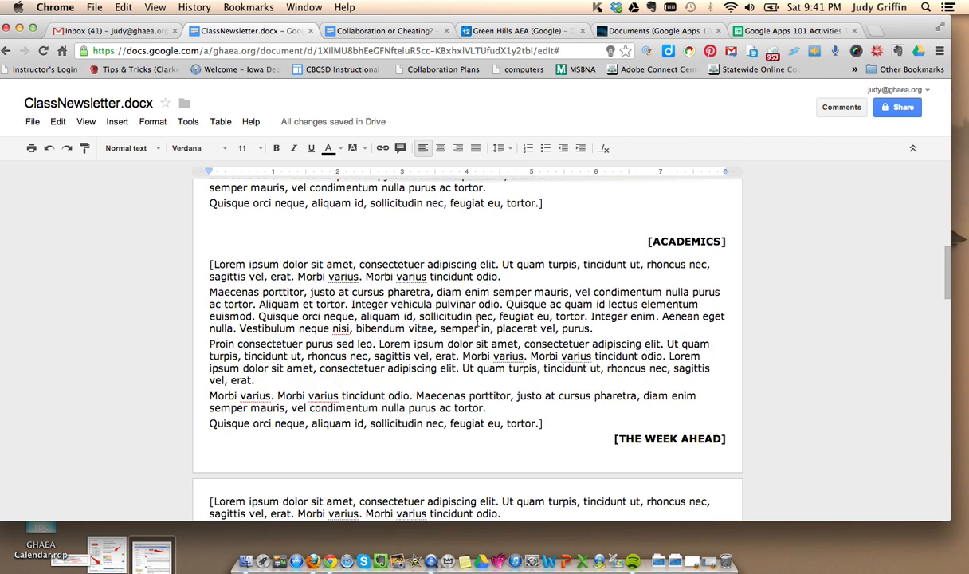
left_click(210, 316)
left_click(118, 122)
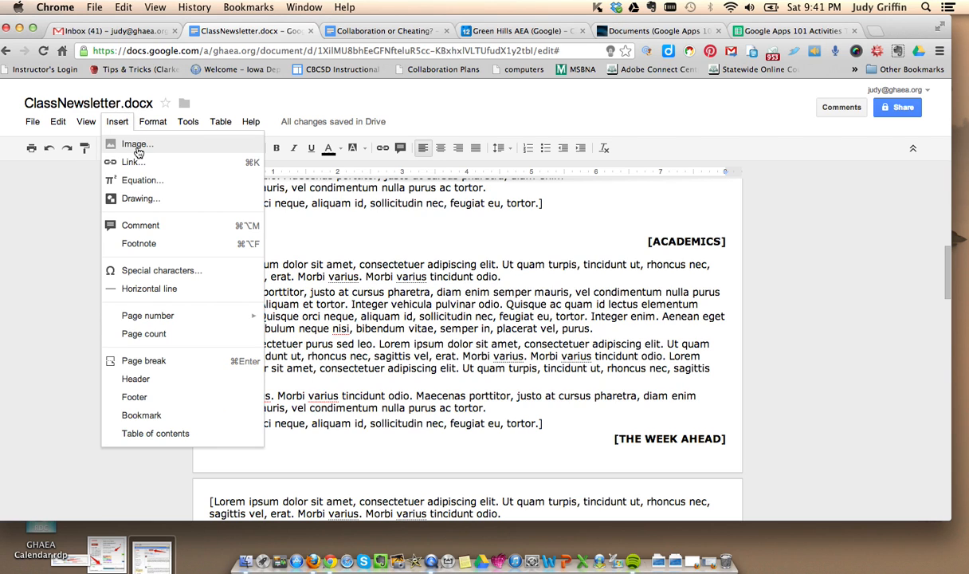
left_click(137, 146)
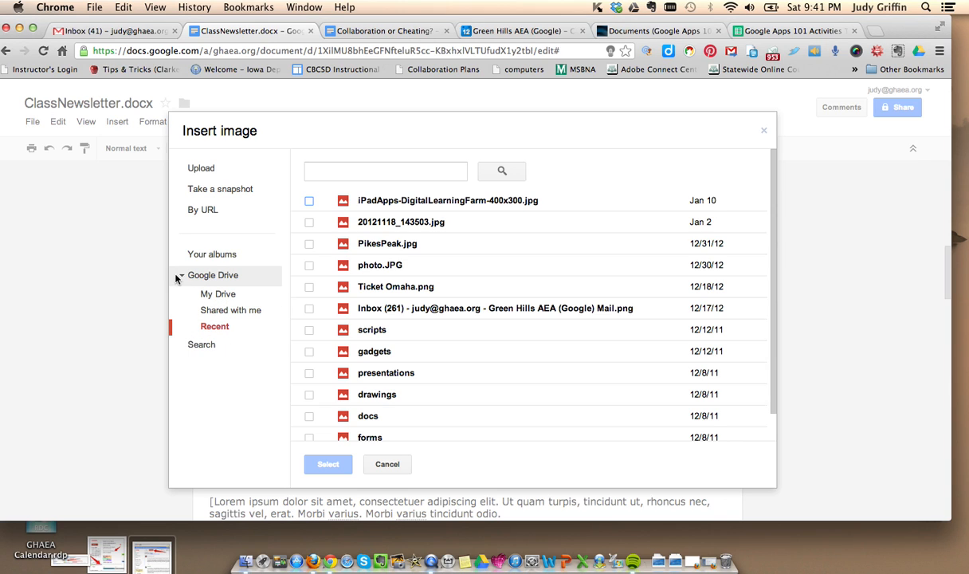
left_click(202, 347)
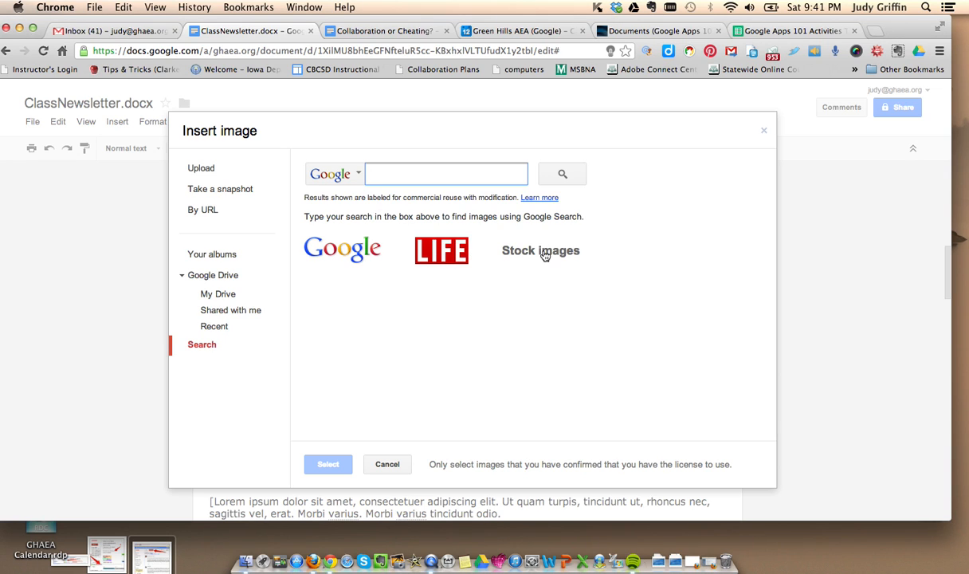
Try the available image sources, choose the LIFE photo archive and search it for "students".
left_click(442, 254)
left_click(529, 253)
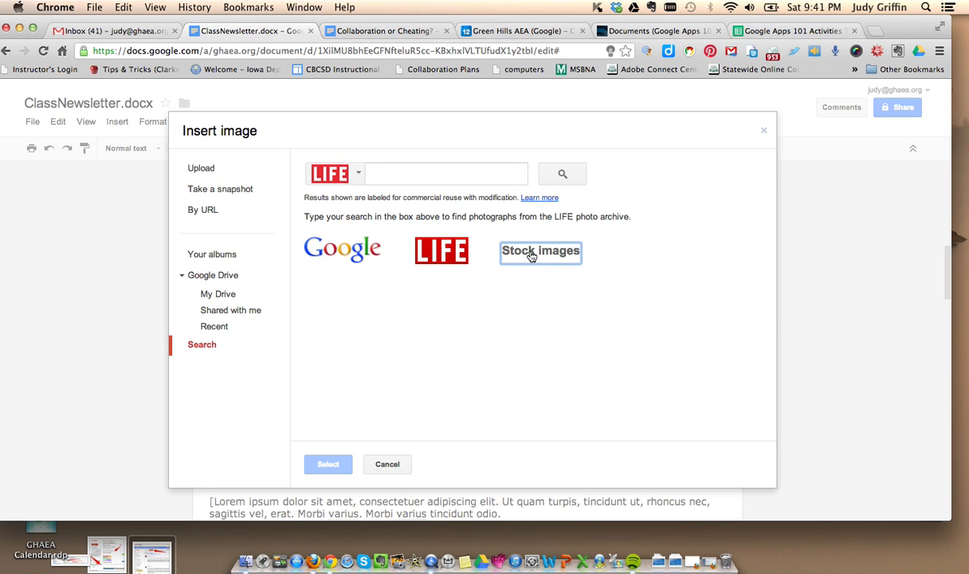
left_click(331, 169)
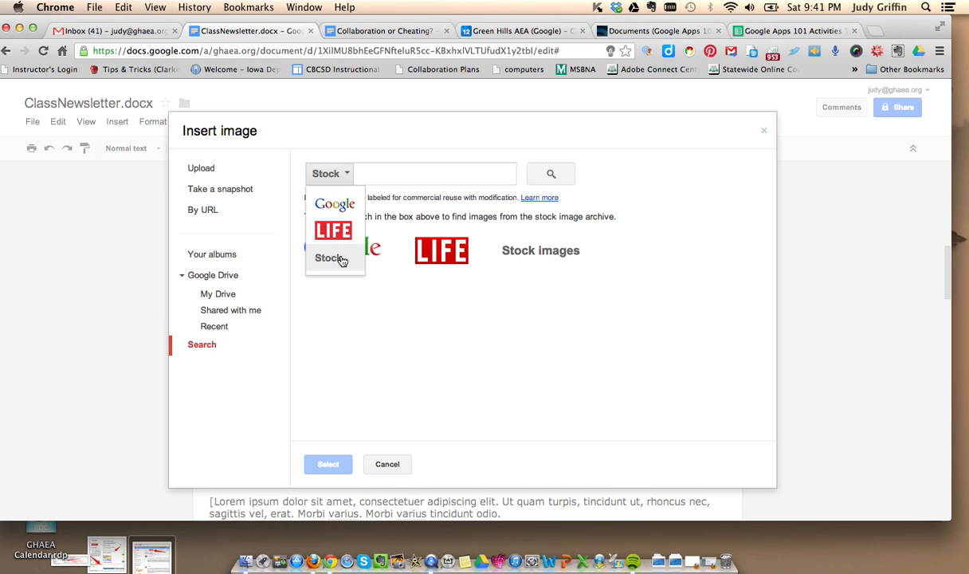
left_click(333, 230)
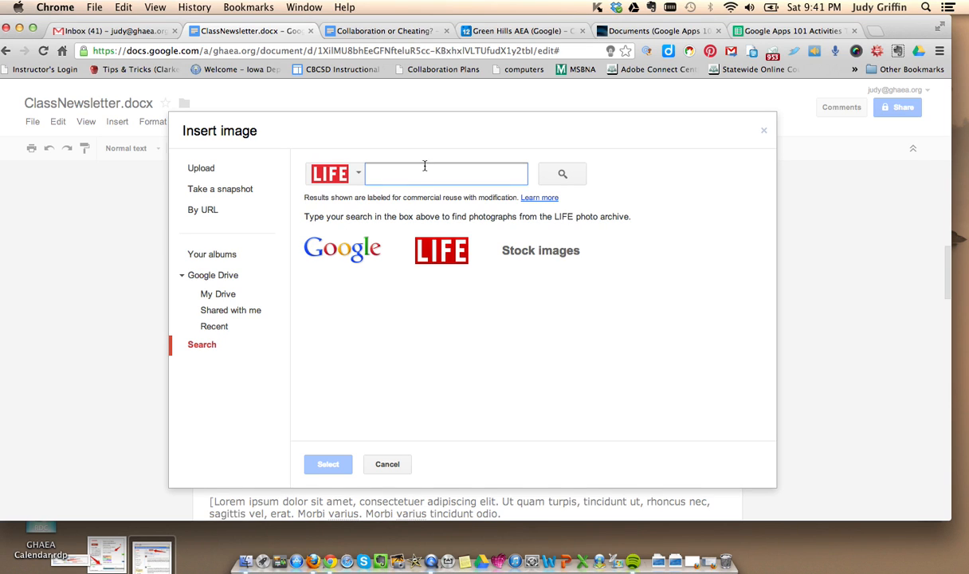
type("students")
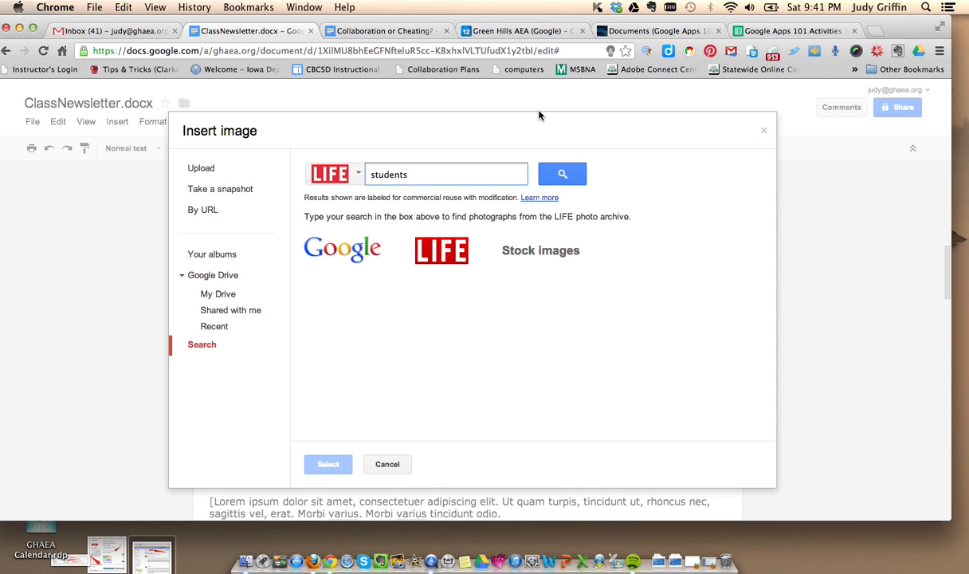
left_click(560, 173)
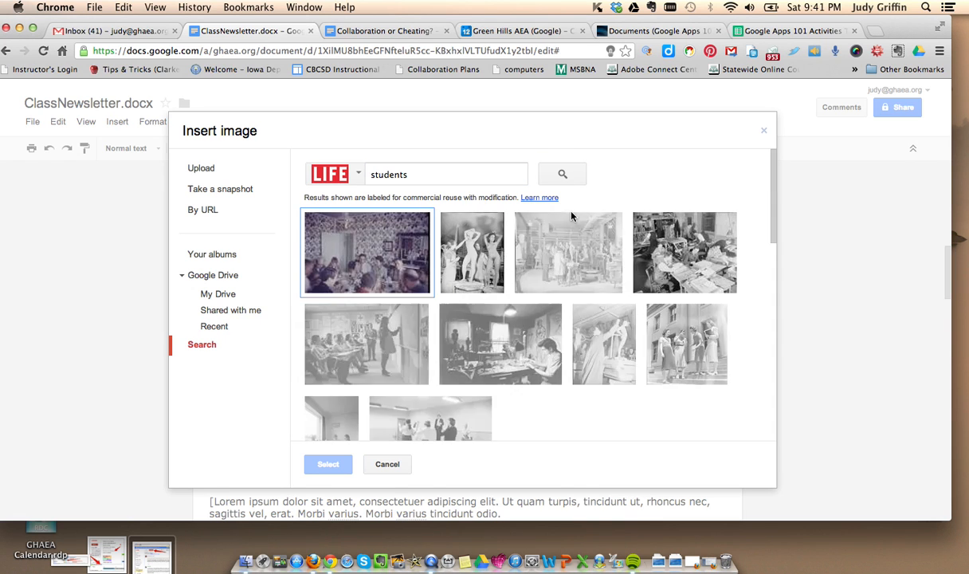
Insert the black-and-white LIFE photo of seated students raising their hands from the end of the search results.
scroll(574, 239, "down", 5)
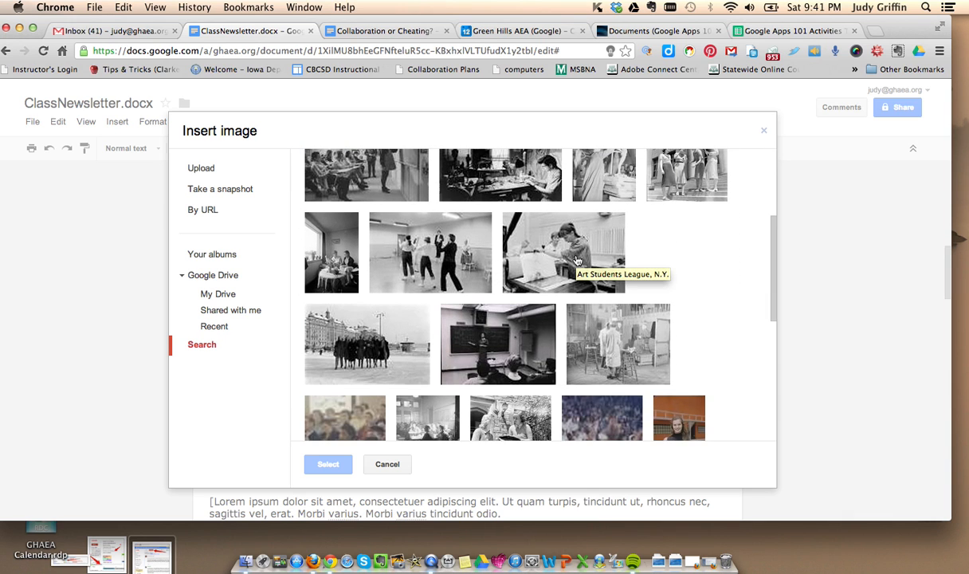
scroll(577, 260, "down", 5)
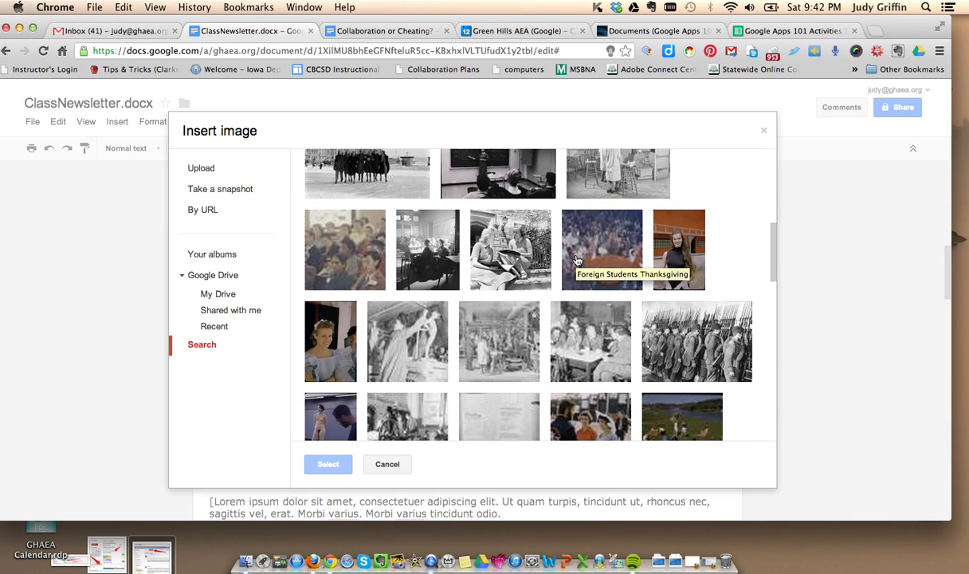
scroll(577, 260, "down", 2)
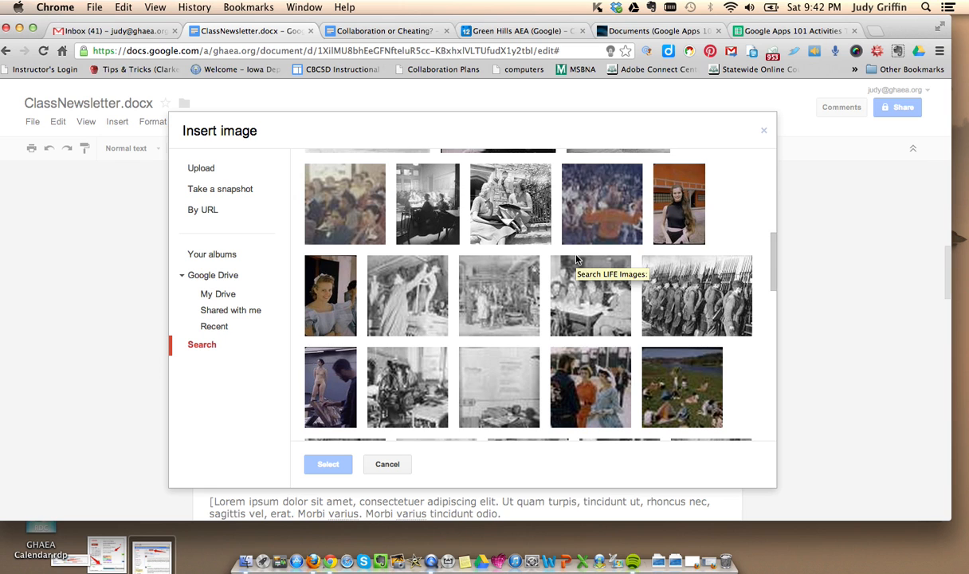
scroll(576, 259, "down", 10)
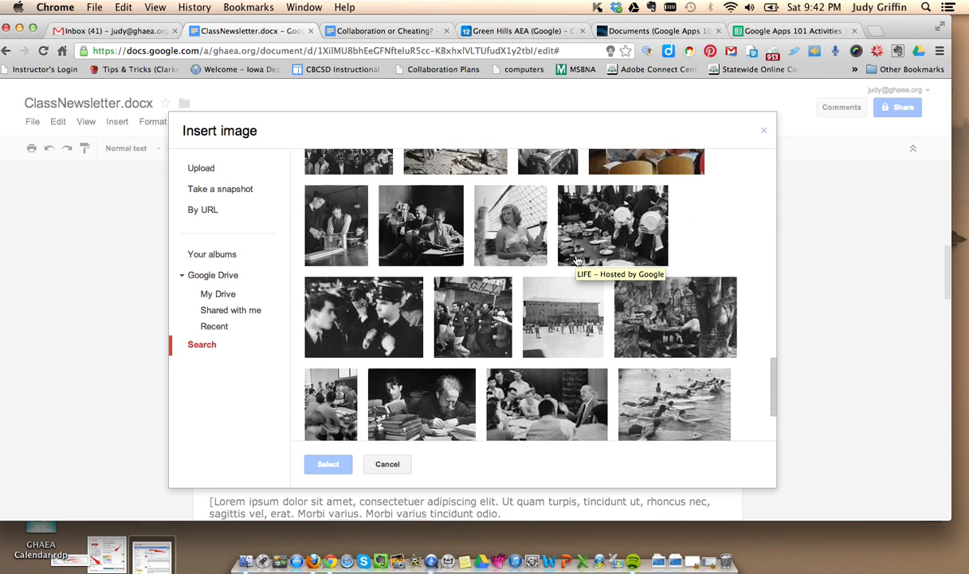
scroll(577, 259, "down", 3)
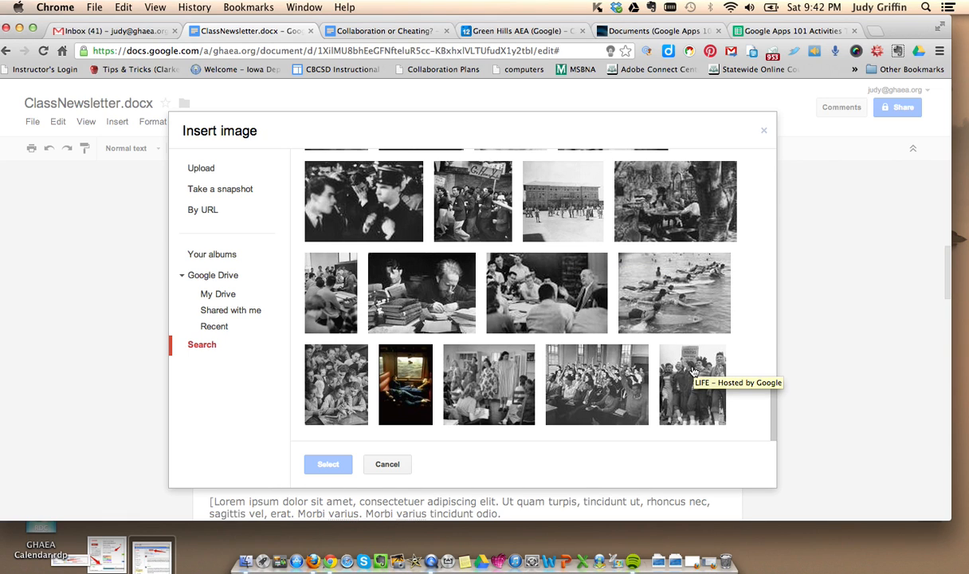
left_click(633, 382)
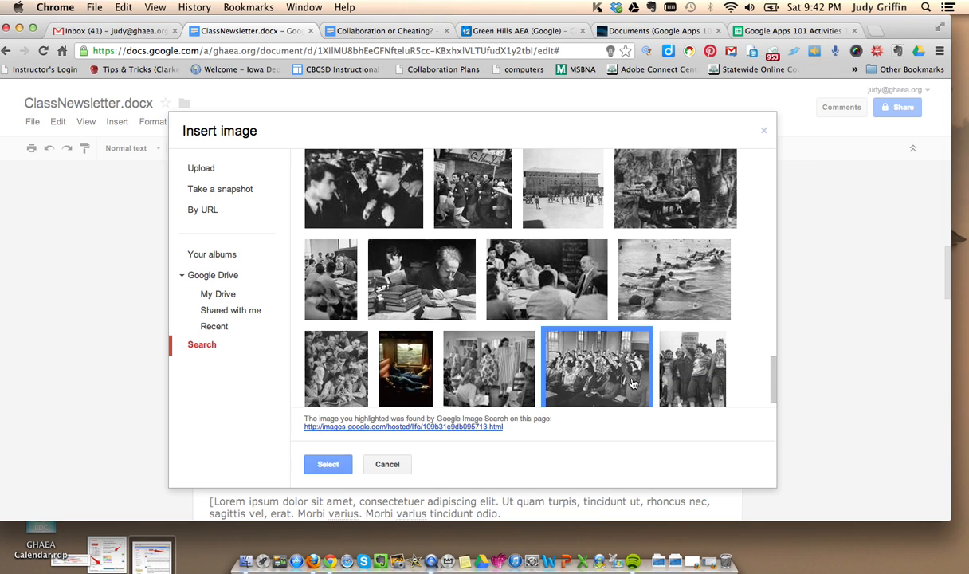
left_click(329, 466)
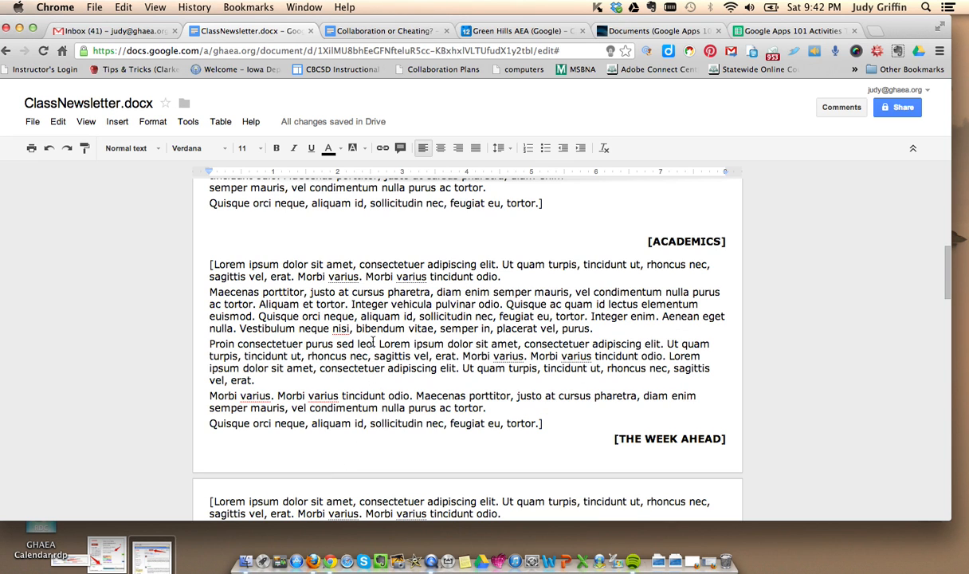
Shrink the inserted classroom photo proportionally to about 1.9 inches wide.
scroll(415, 324, "up", 5)
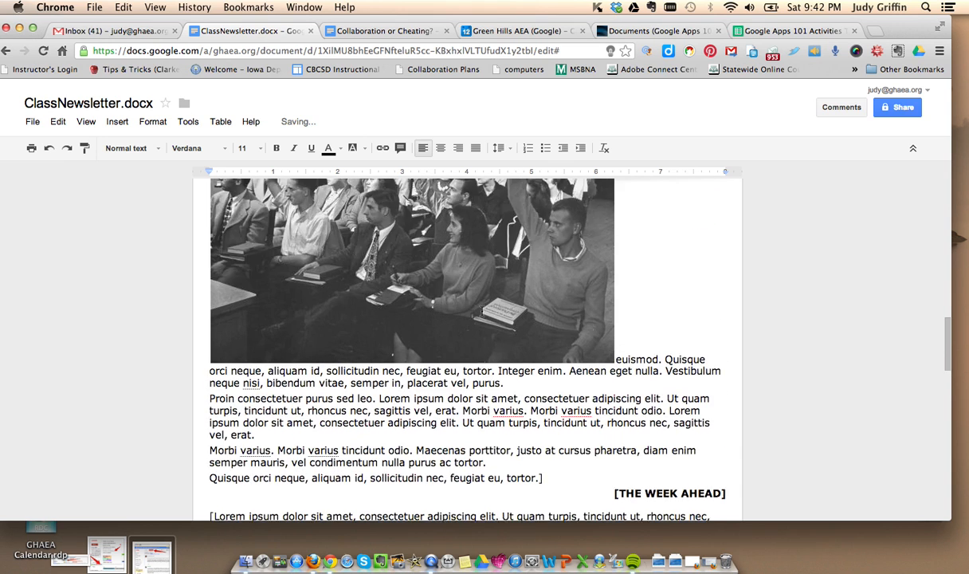
scroll(486, 344, "up", 1)
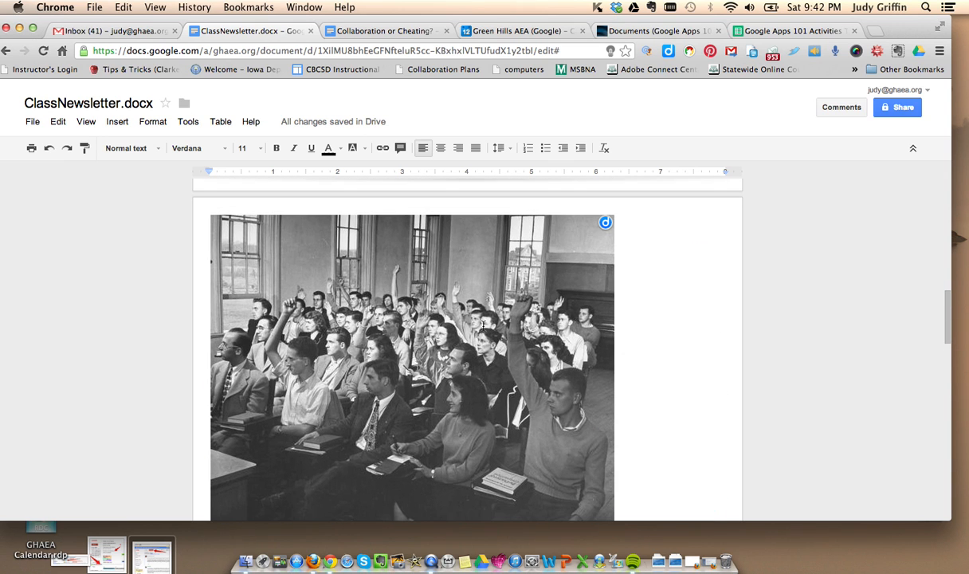
left_click(483, 324)
left_click_drag(613, 496, 366, 276)
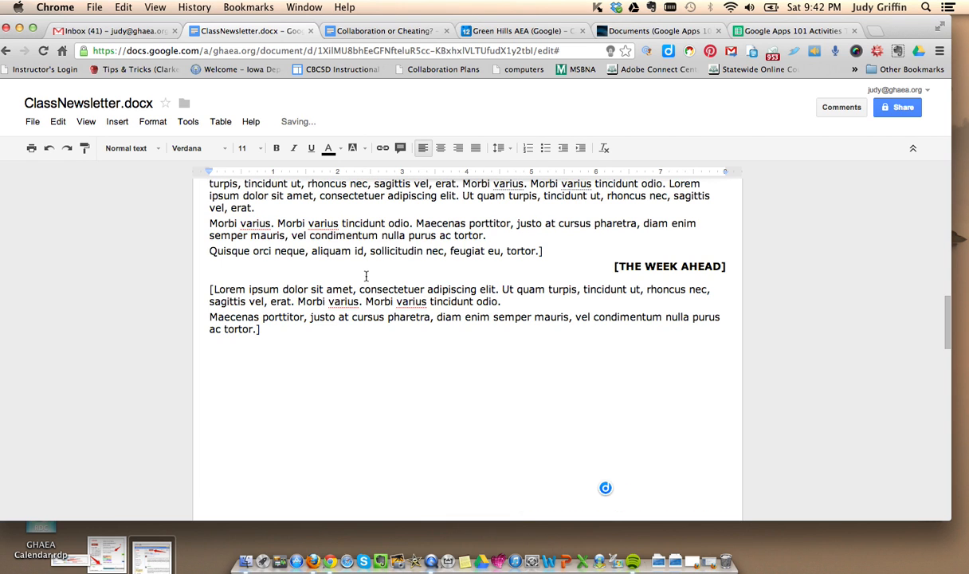
Give the classroom photo a fixed position, place it at the left margin beside the second ACADEMICS paragraph and deselect it.
scroll(374, 319, "up", 5)
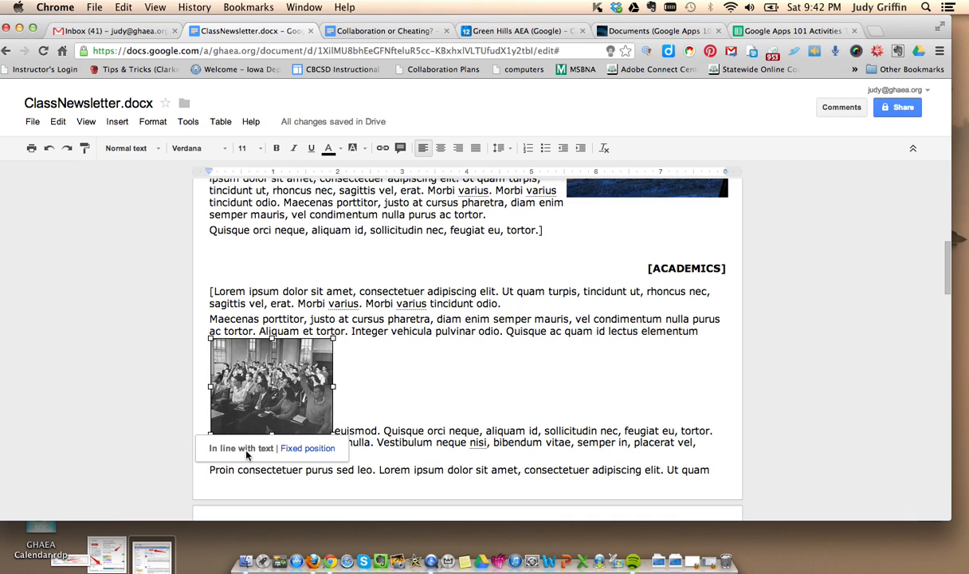
left_click(318, 453)
left_click_drag(303, 378, 305, 362)
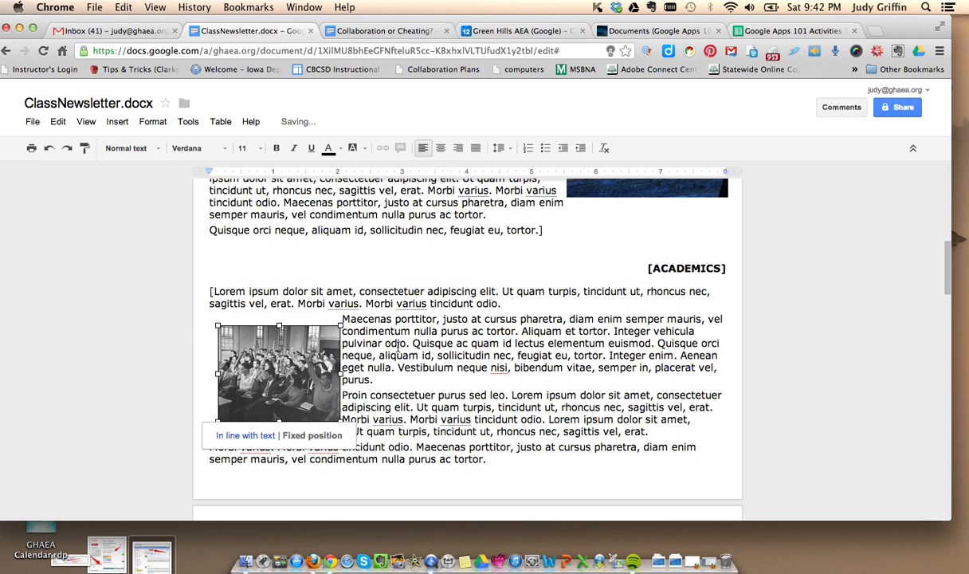
left_click(400, 343)
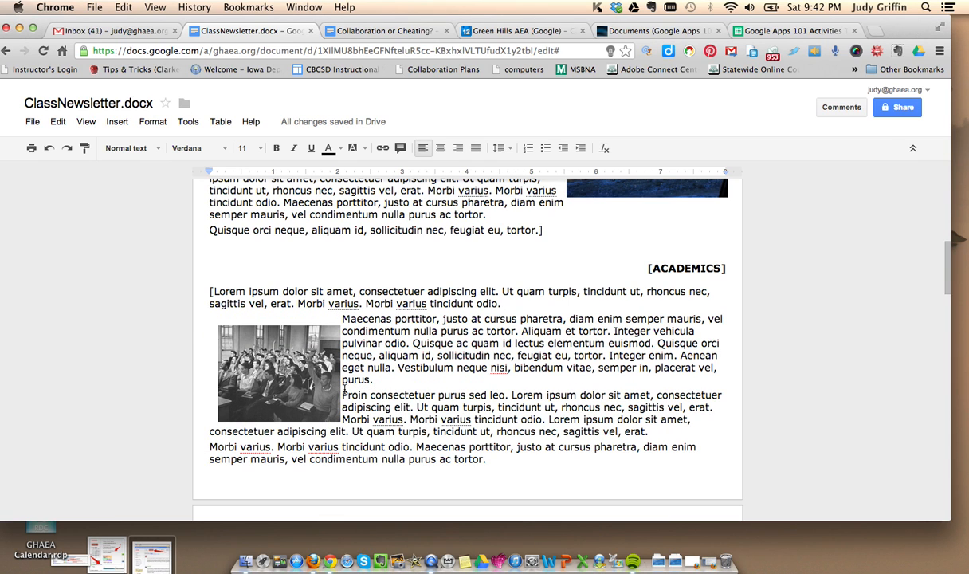